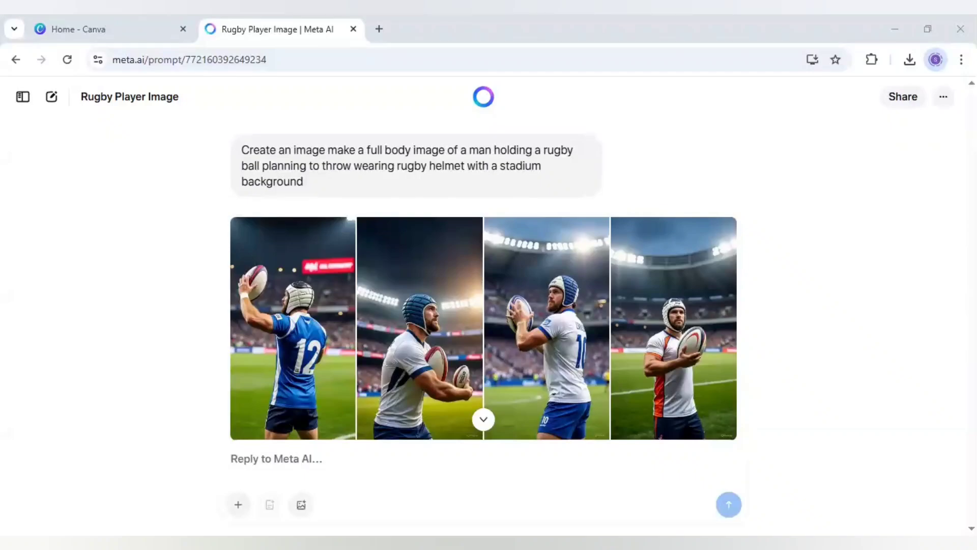
Download the 1:1 image of the rugby player in a white kit running with the ball at his chest
click(414, 188)
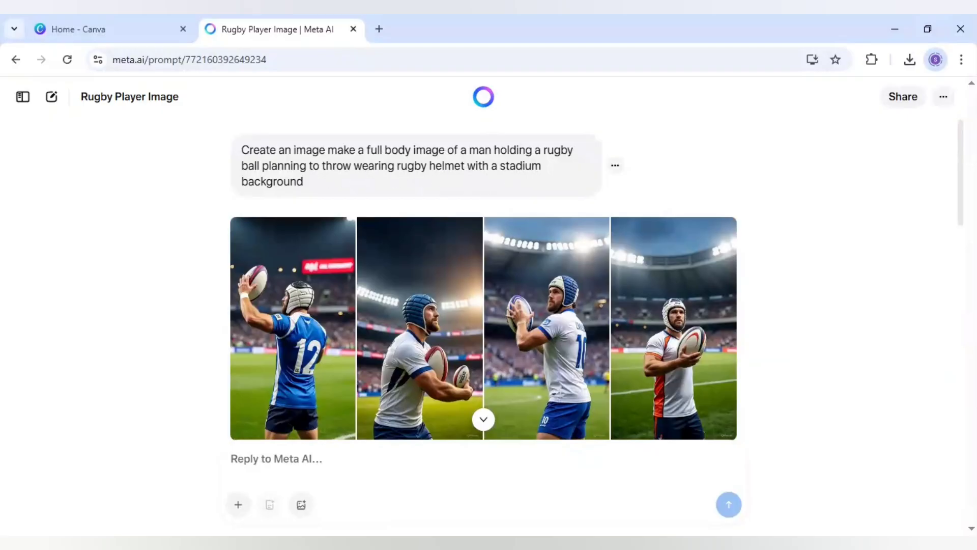
scroll(301, 195, down, 2)
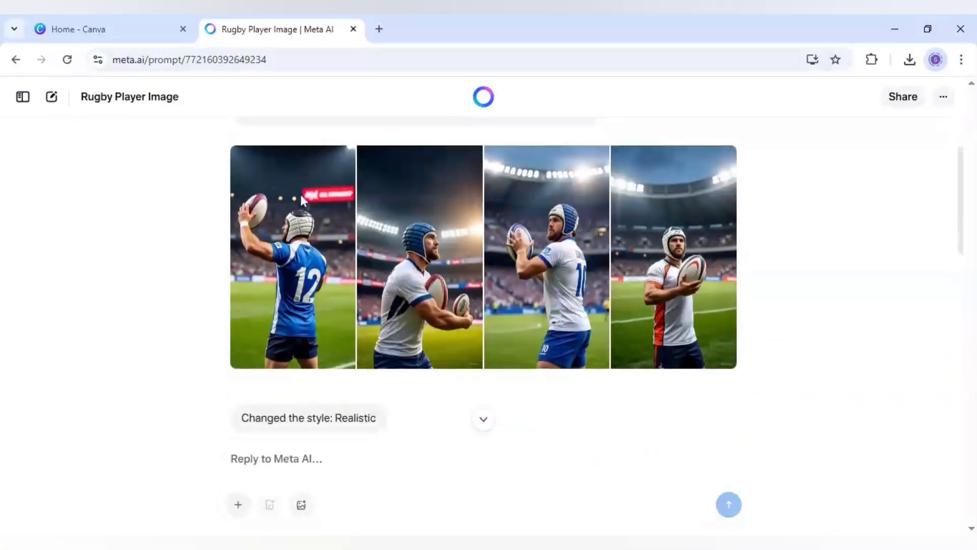
scroll(233, 315, down, 5)
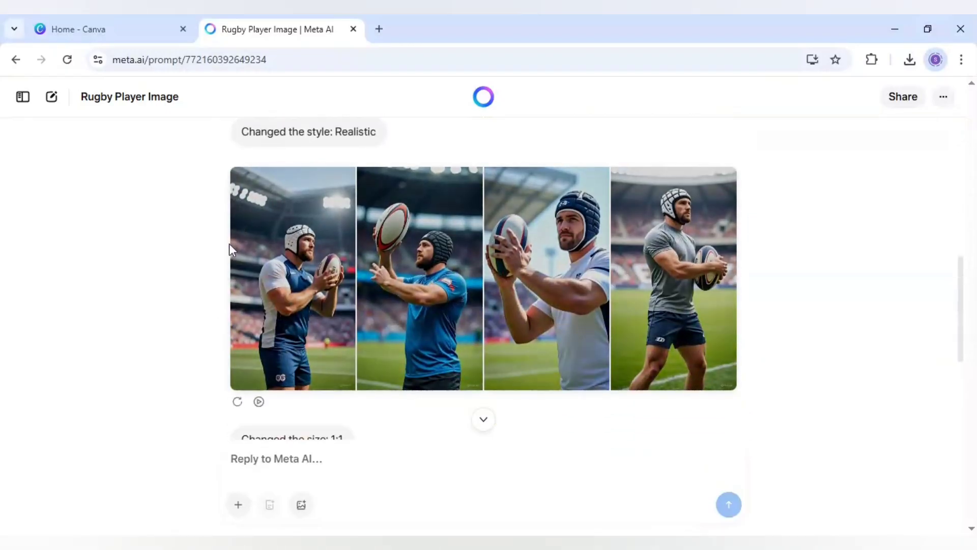
scroll(710, 261, down, 3)
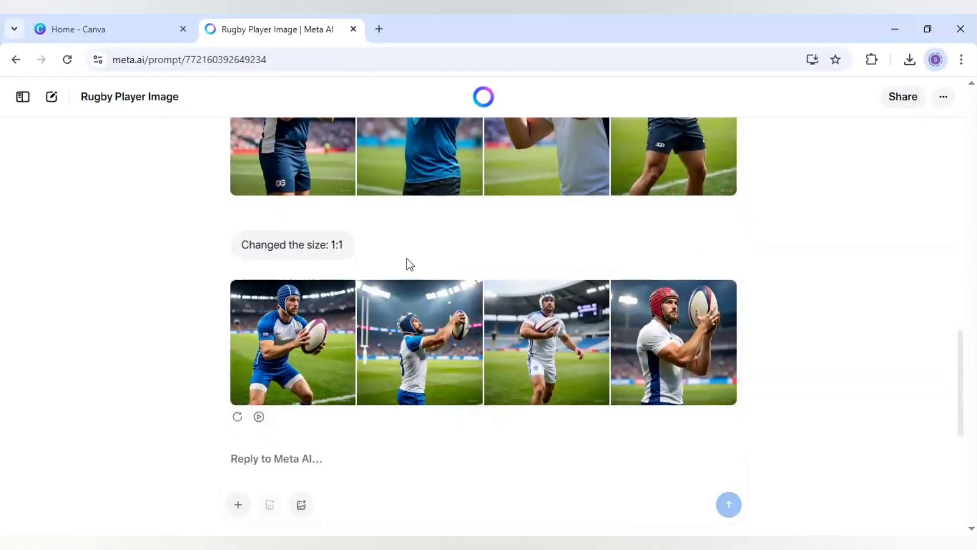
click(554, 328)
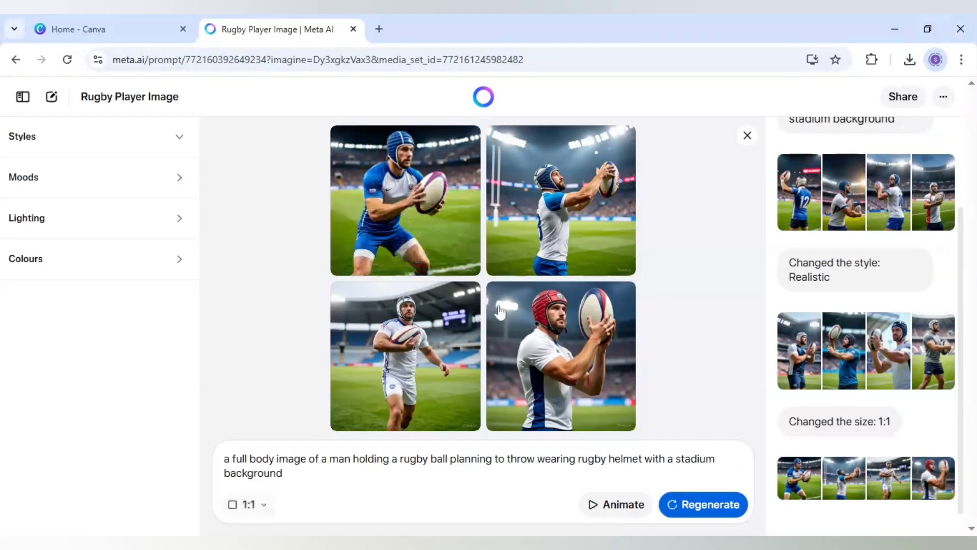
click(441, 342)
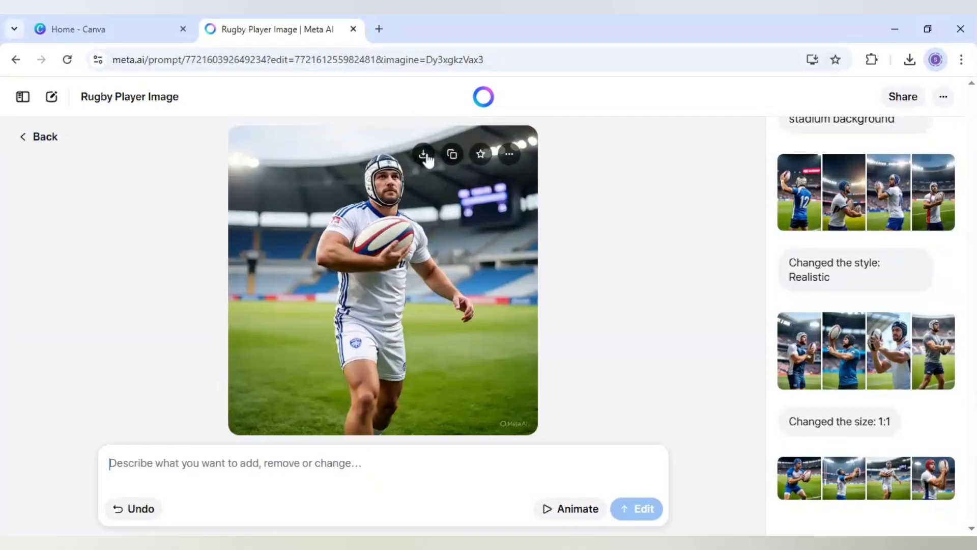
click(425, 156)
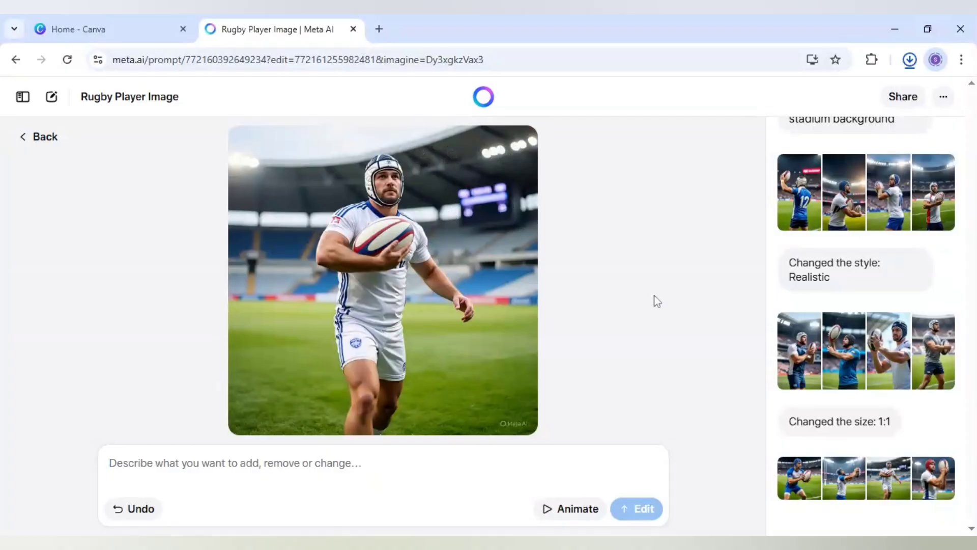
Switch to Canva and create a new square Instagram post
click(142, 21)
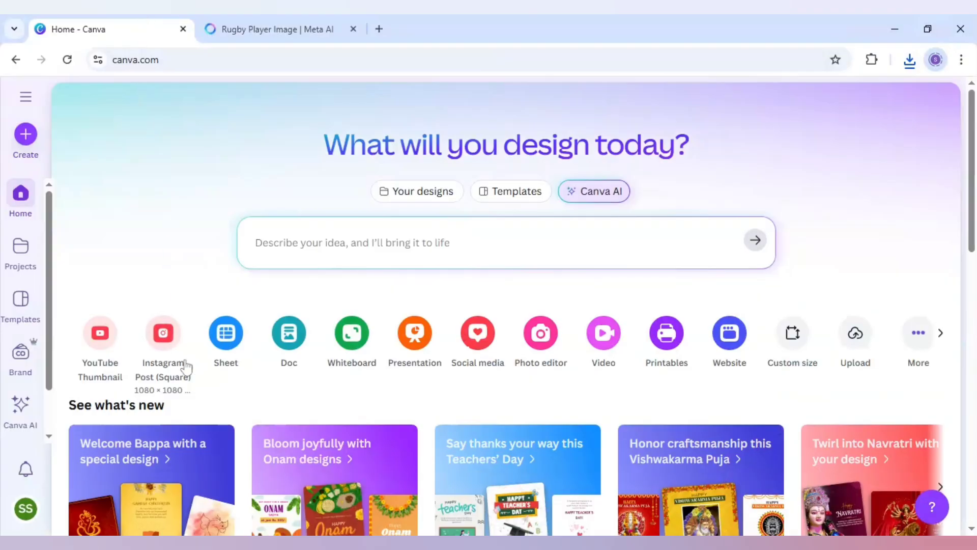
click(164, 334)
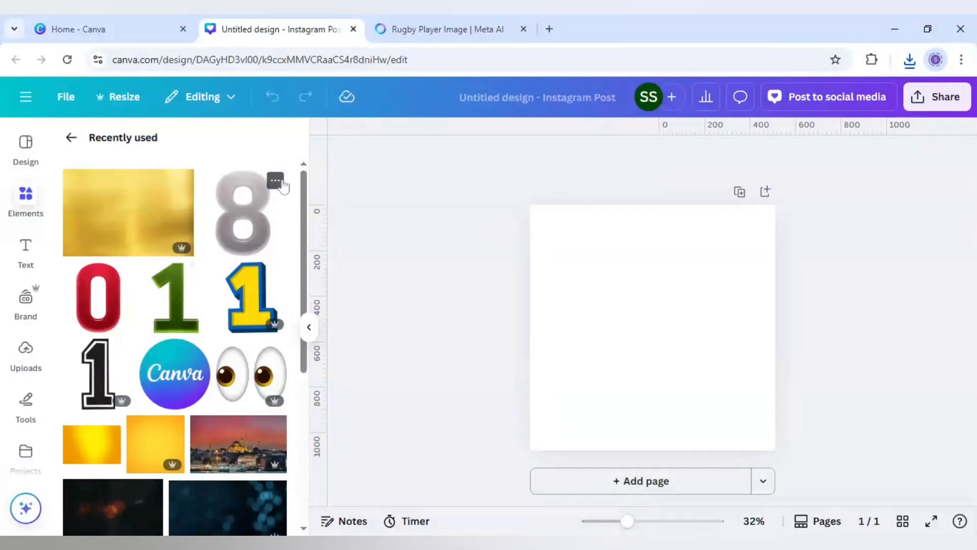
Check the element details of the green number 1 and the grey number 8 among the recently used elements
click(197, 275)
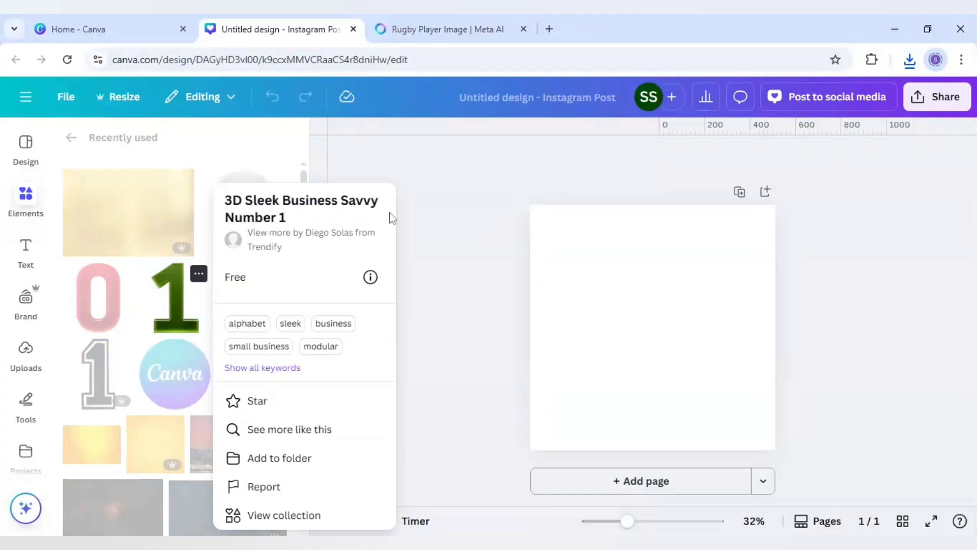
click(199, 273)
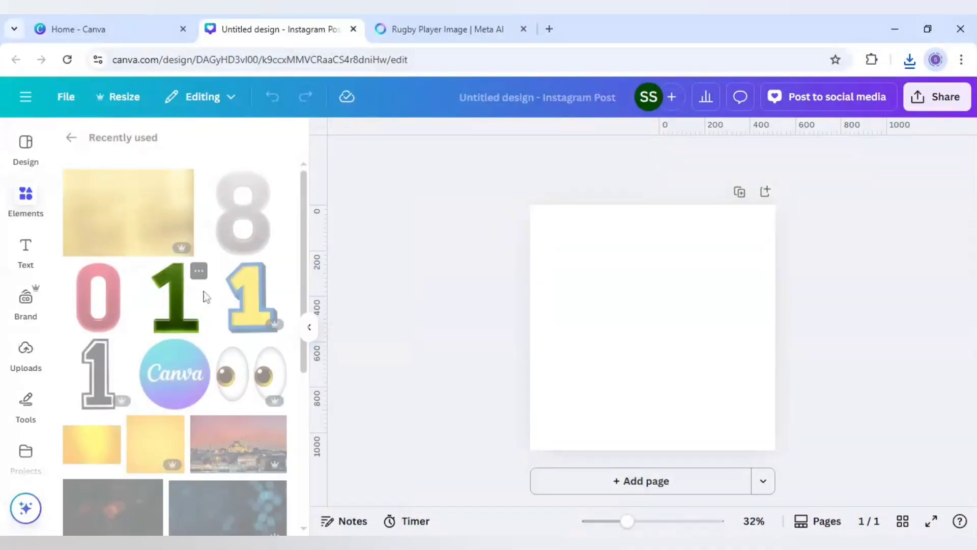
click(275, 181)
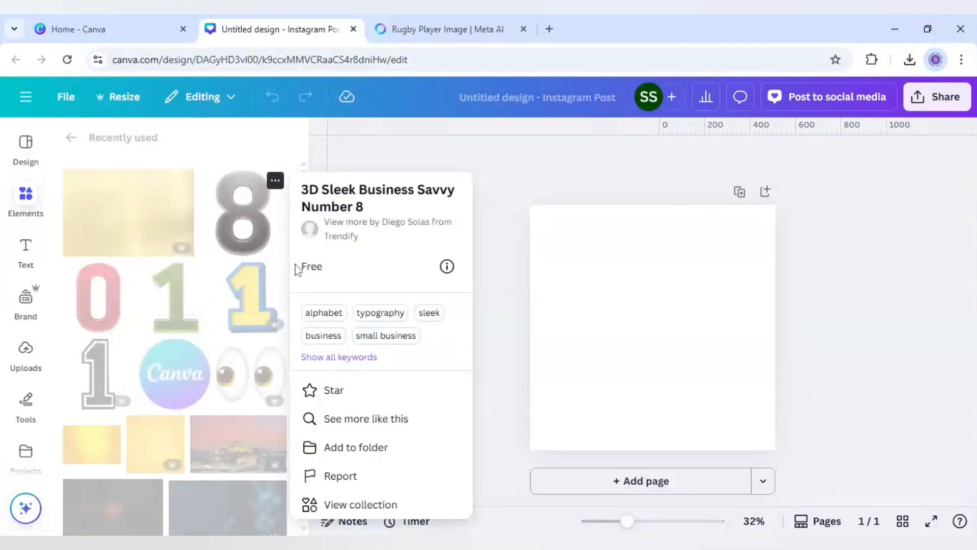
click(209, 307)
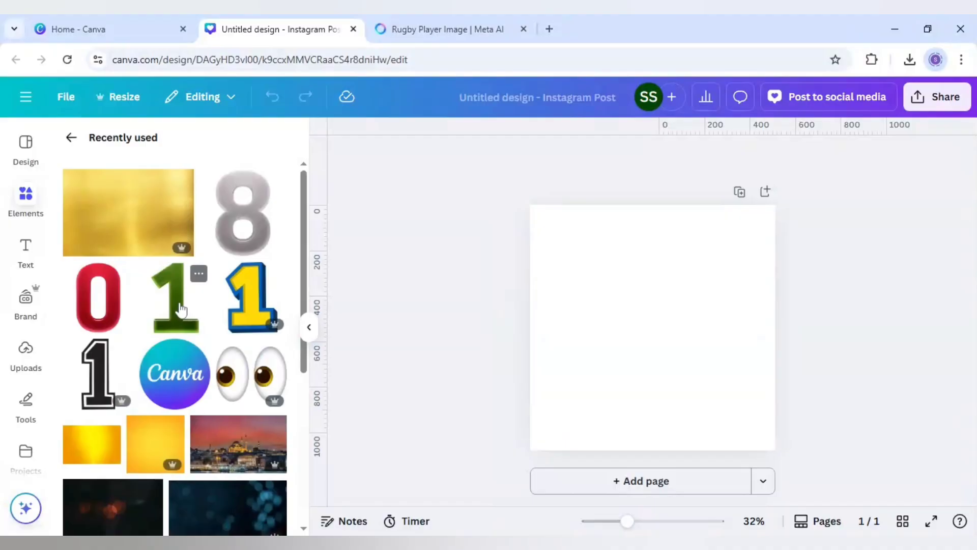
Add the green number 1 to the page, shrink it and place it along the page's left side
click(181, 309)
drag(588, 381, 570, 383)
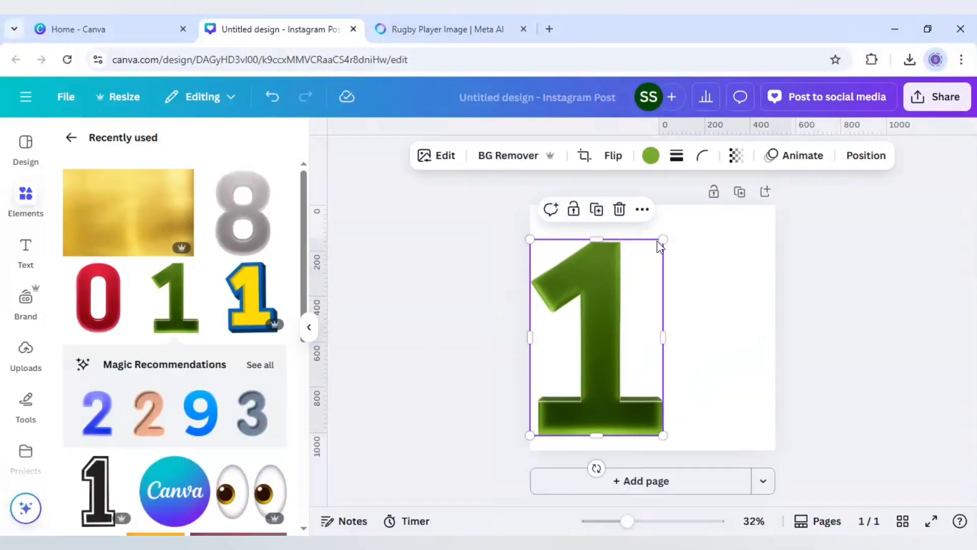
drag(661, 239, 626, 295)
drag(595, 356, 609, 327)
drag(543, 273, 537, 263)
Add the grey number 8, scale it to the height of the 1 and place it beside the 1
click(242, 212)
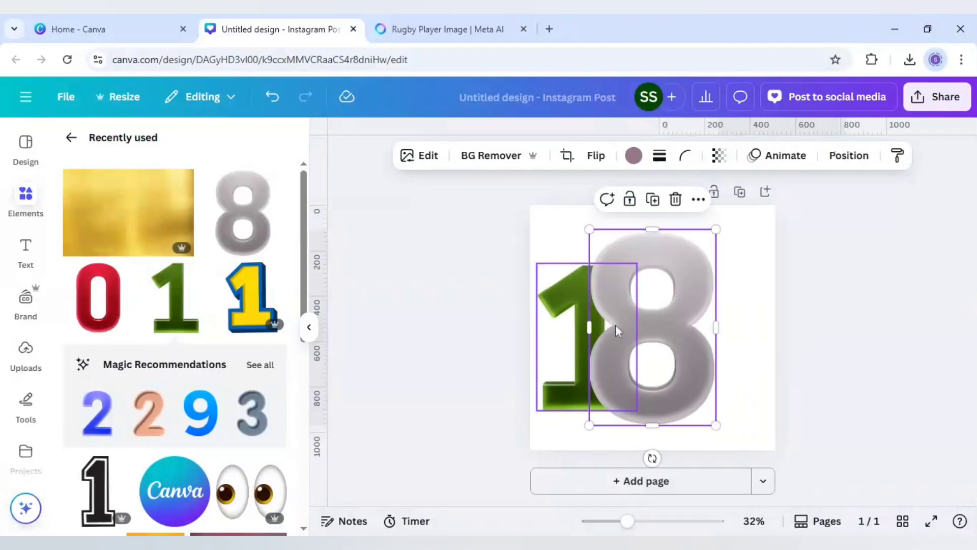
drag(659, 330, 706, 321)
drag(637, 220, 664, 263)
drag(762, 415, 760, 410)
drag(696, 371, 677, 372)
Enlarge the 1 and the 8 together so that they span almost the full page width
key(ctrl+a)
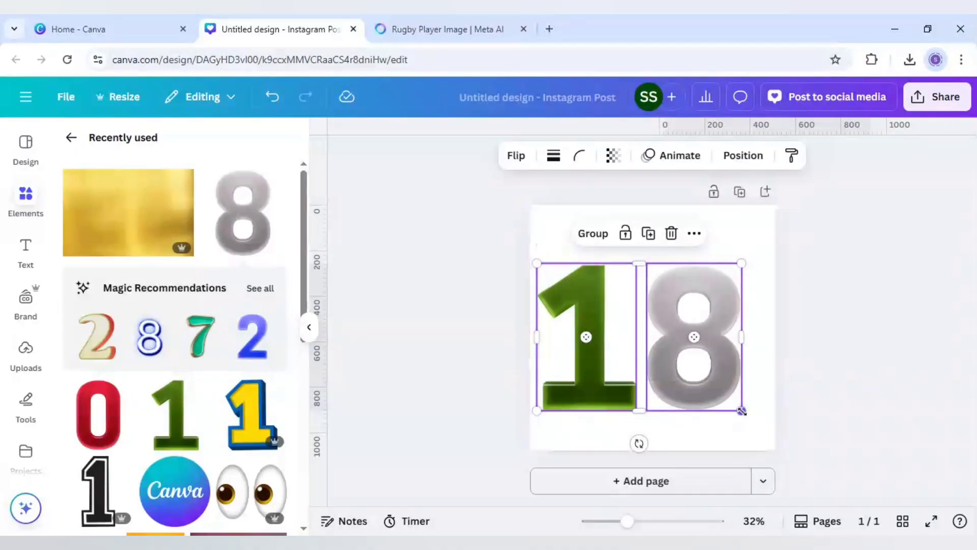
drag(742, 411, 762, 426)
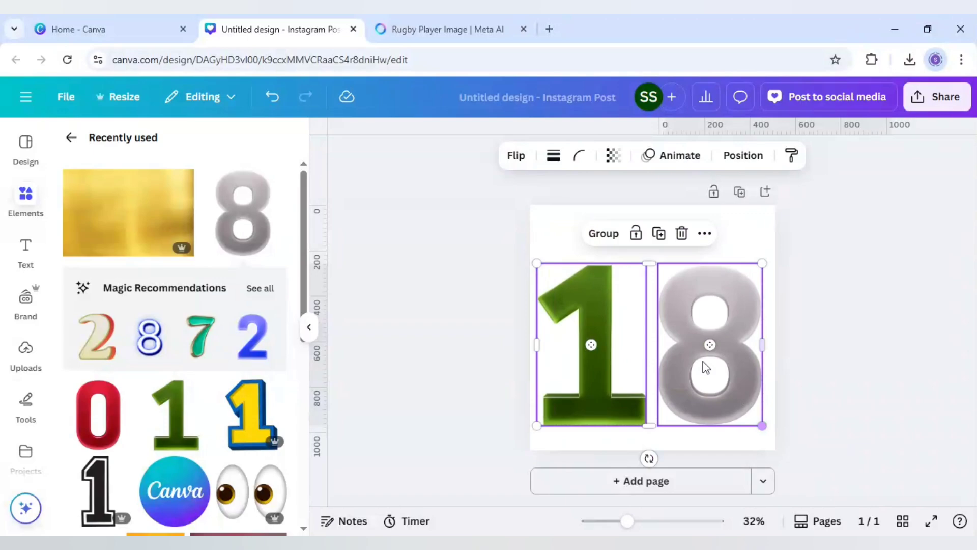
click(798, 374)
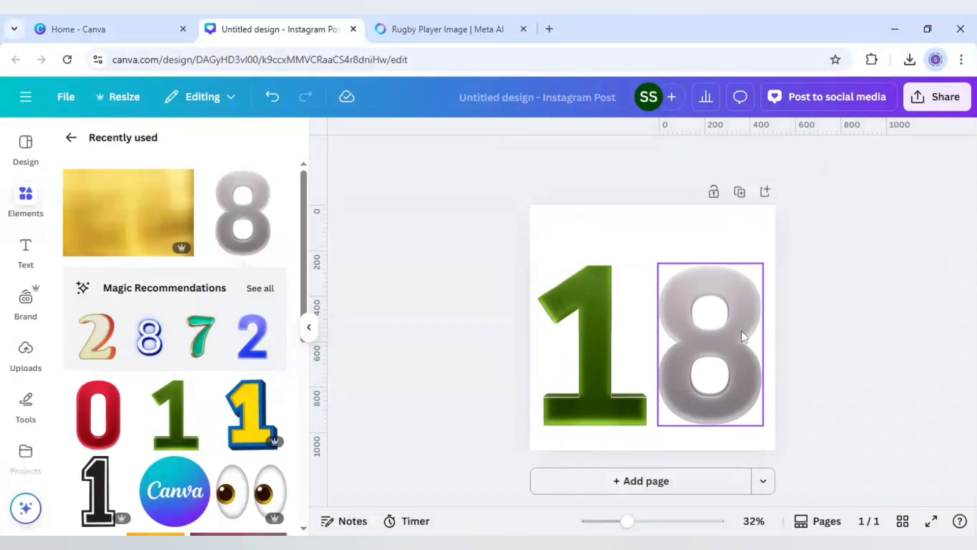
Apply a custom Duotone effect to the number 1 with both highlights and shadows set to black
click(600, 340)
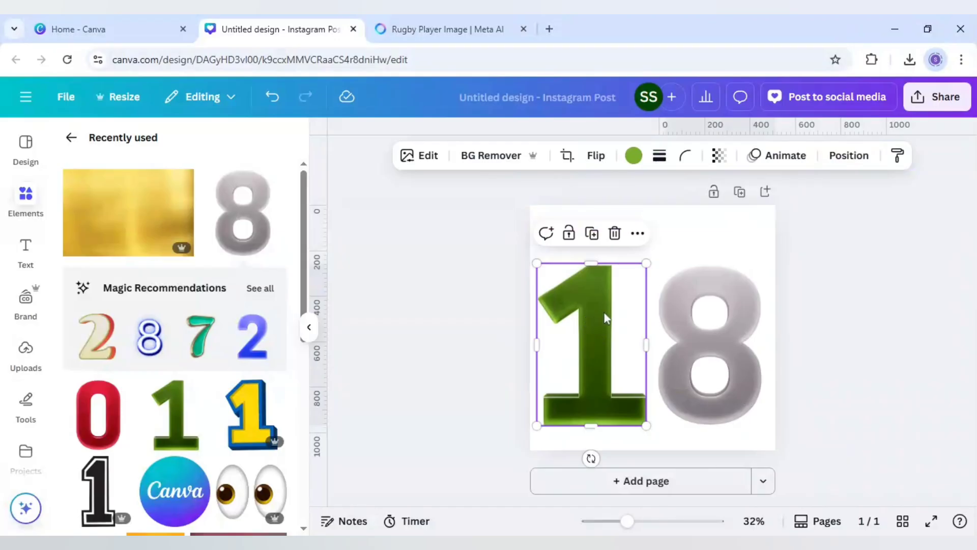
click(425, 161)
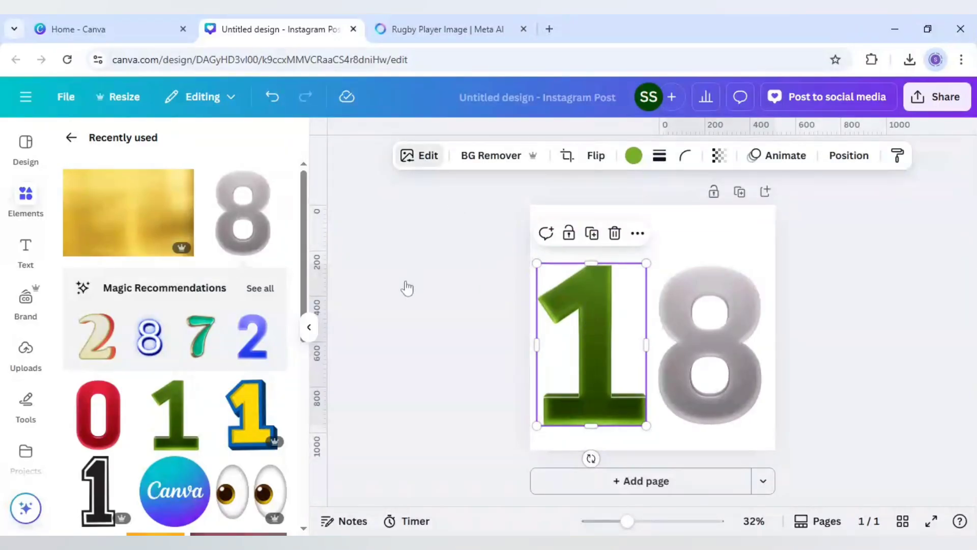
scroll(246, 291, down, 4)
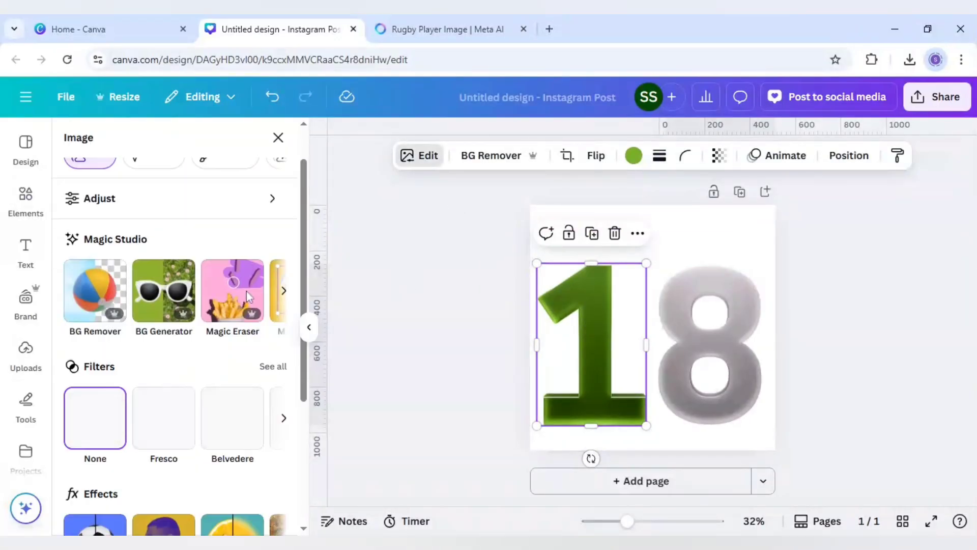
click(170, 382)
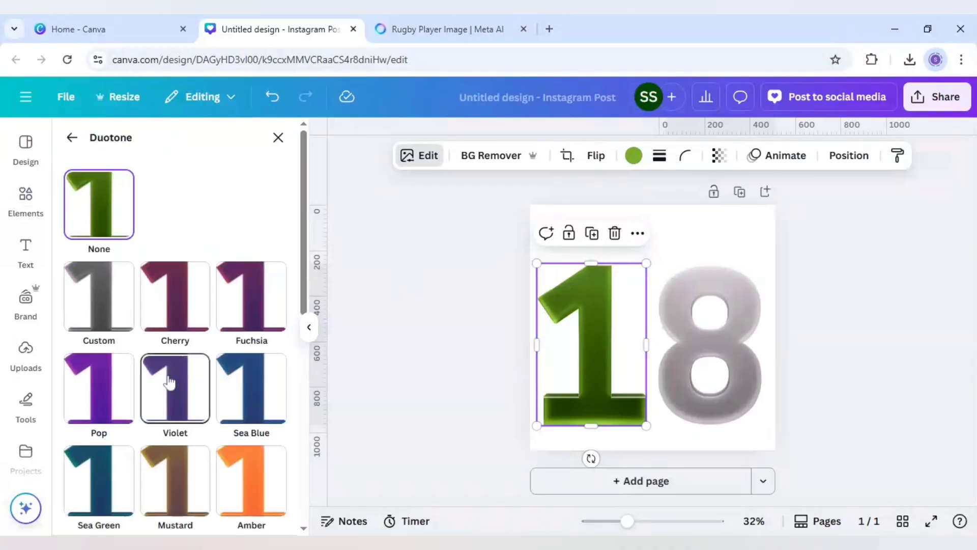
click(107, 297)
click(275, 370)
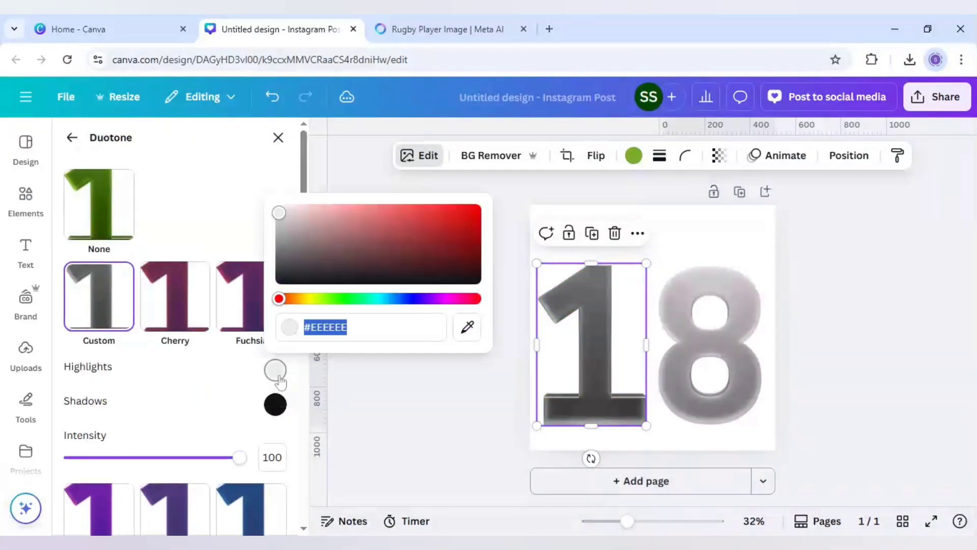
drag(279, 212, 277, 326)
click(275, 404)
click(228, 420)
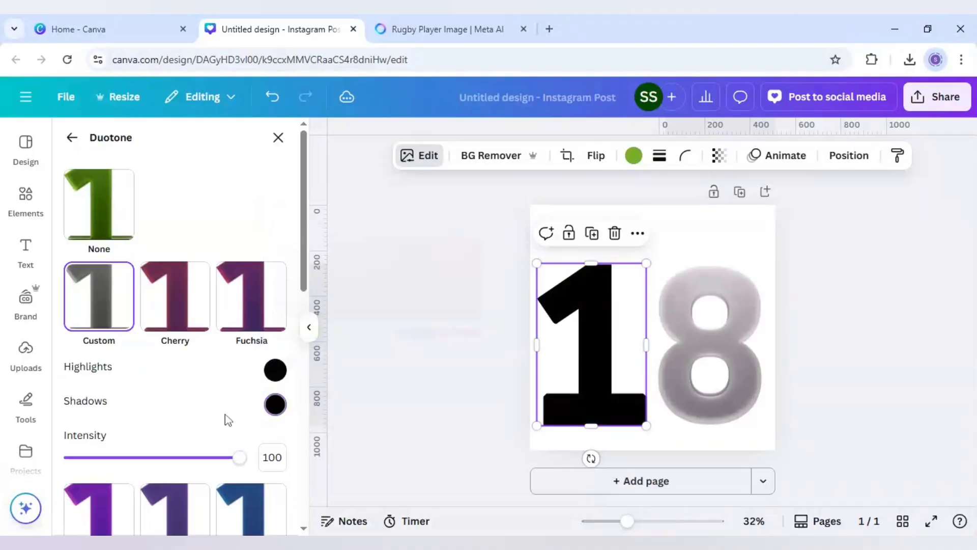
Apply a custom Duotone effect to the number 8 with highlights and shadows set to black, #000000
click(727, 379)
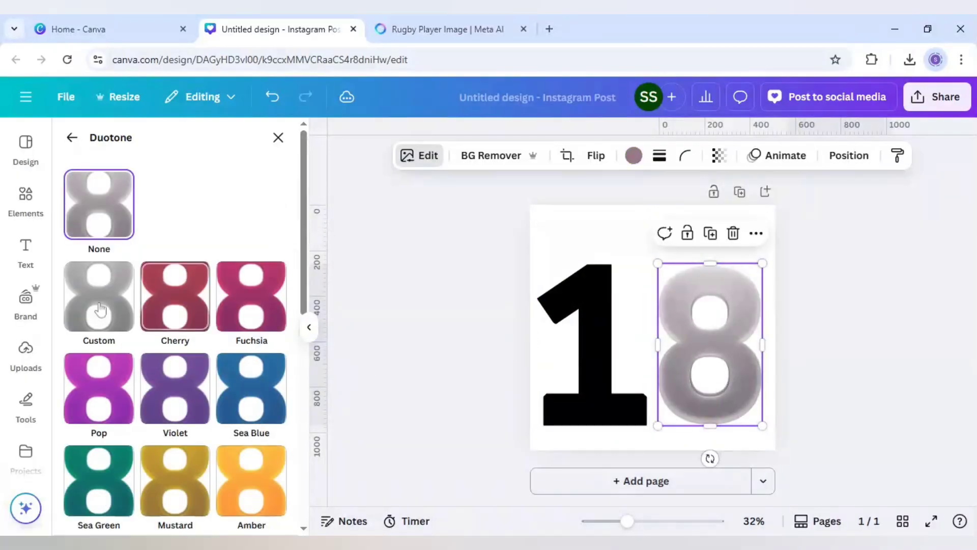
click(99, 312)
click(279, 370)
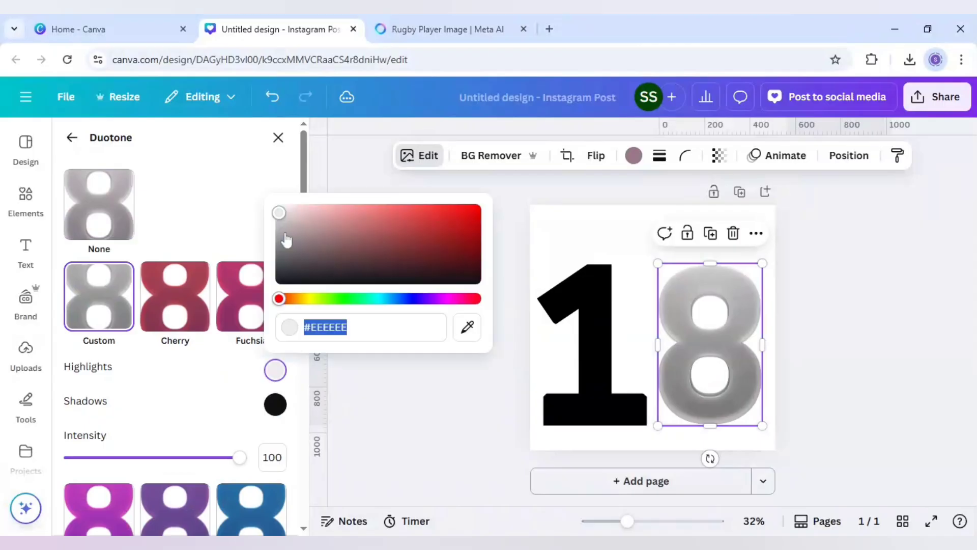
drag(279, 211, 284, 316)
click(282, 404)
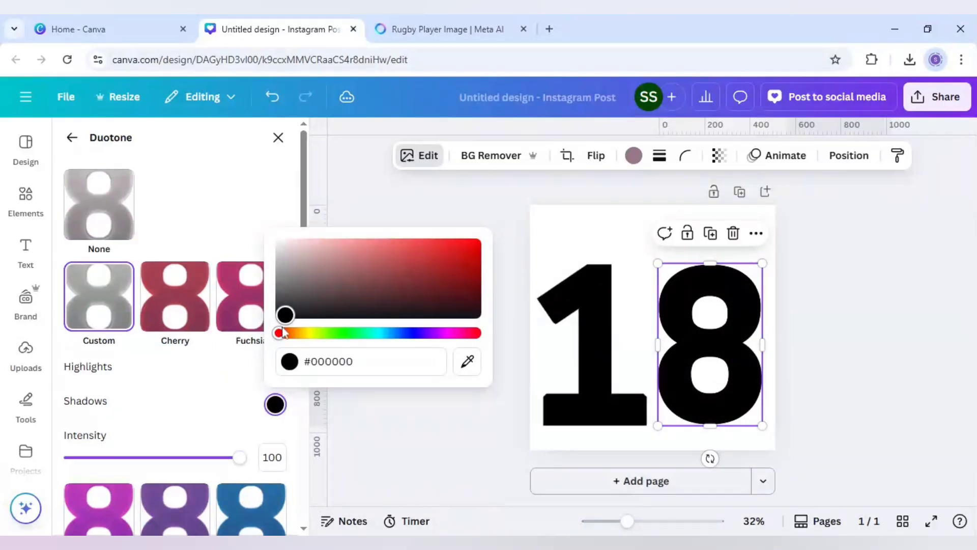
click(235, 395)
click(275, 405)
click(290, 366)
drag(280, 314, 279, 315)
click(392, 370)
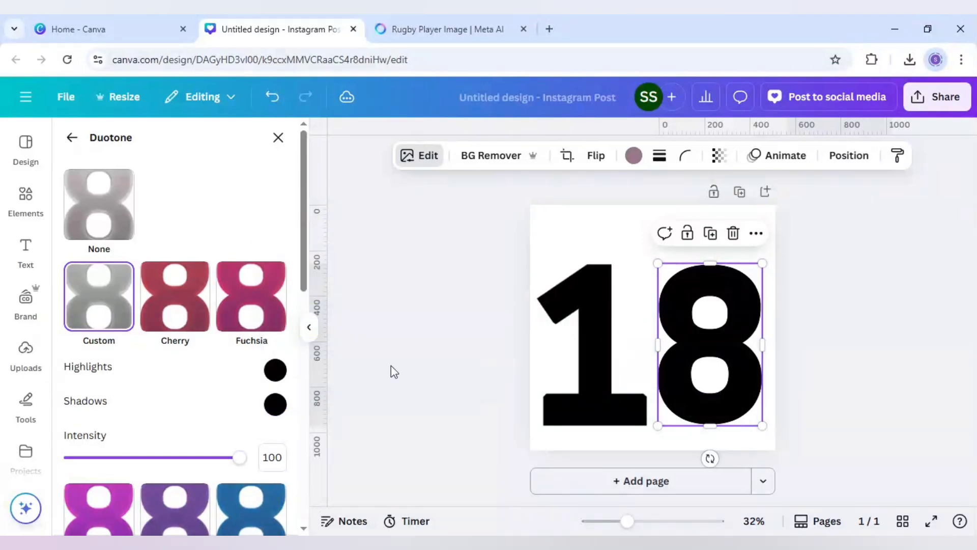
click(404, 360)
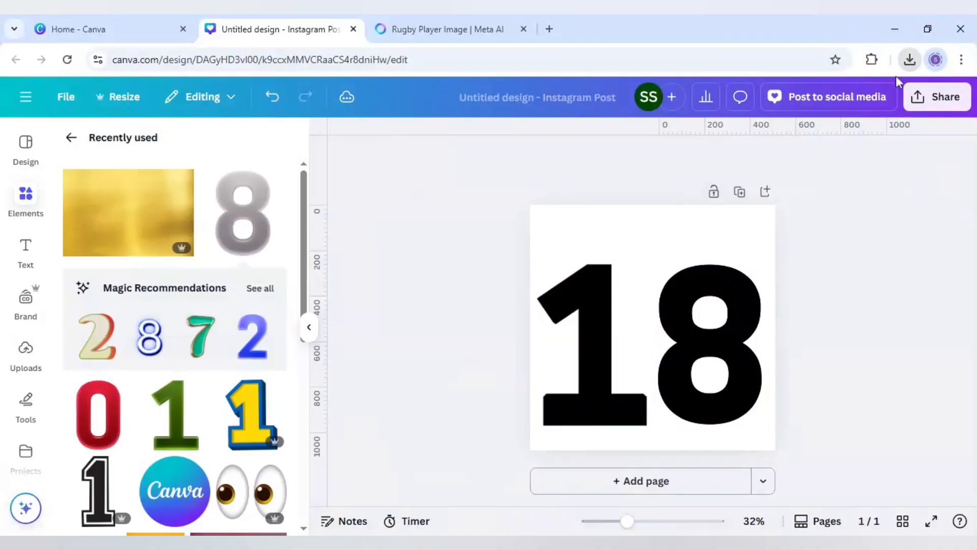
Paste the rugby player photo into the design and enlarge it to cover the whole page
key(ctrl+v)
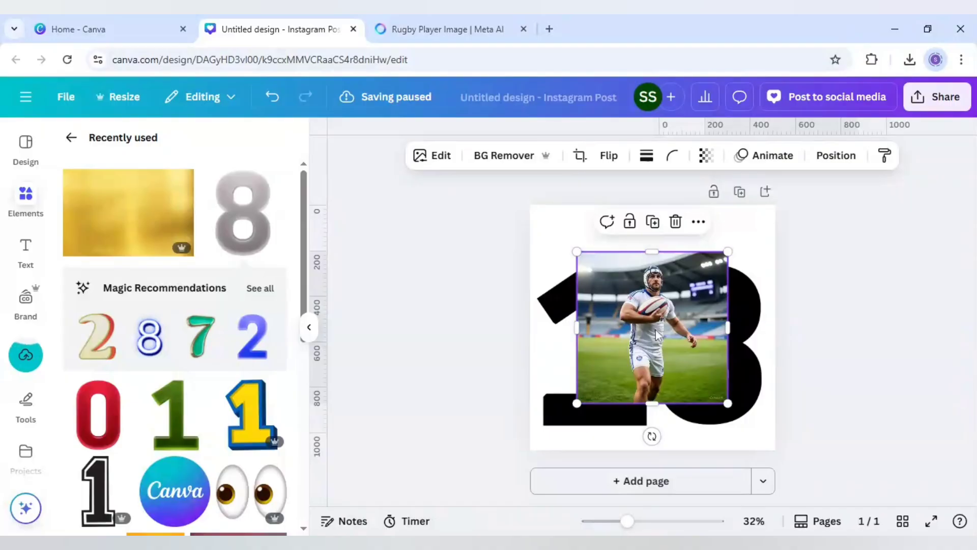
drag(661, 353, 622, 310)
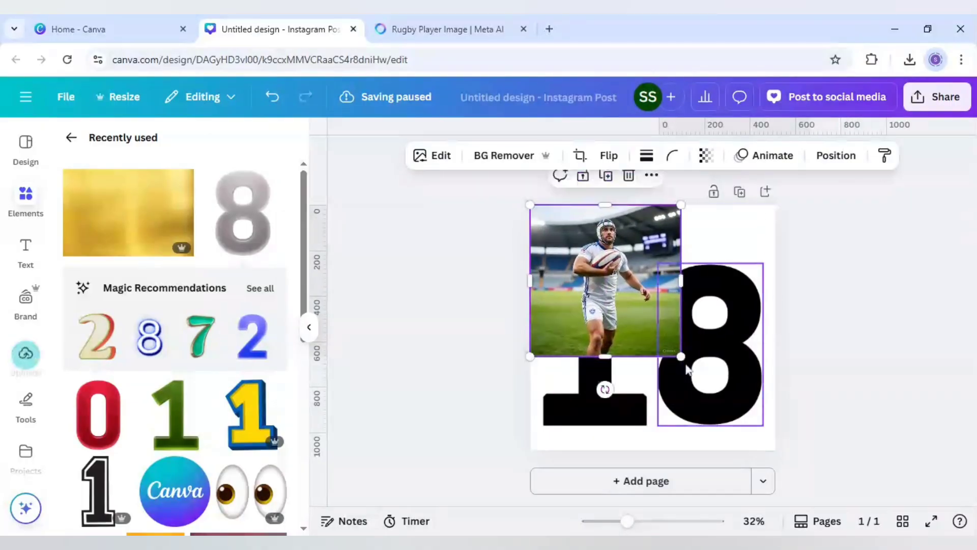
drag(681, 356, 771, 457)
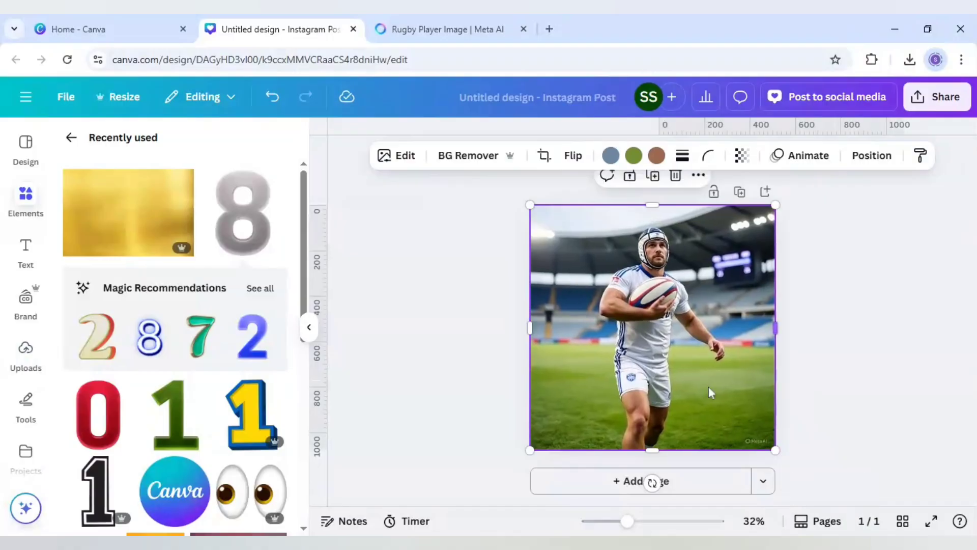
Make the player photo semi-transparent and move it so that the player stands over the number 8
drag(685, 368, 724, 367)
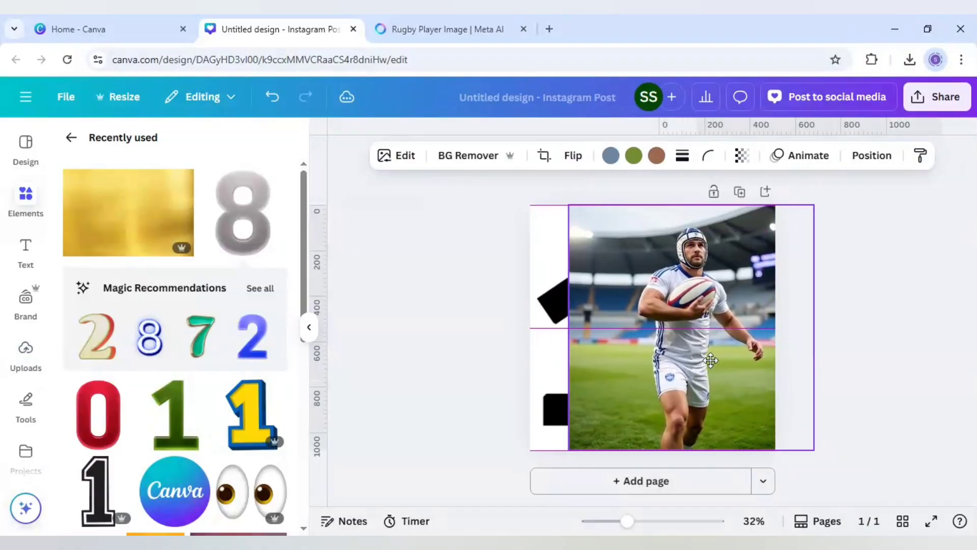
click(741, 155)
drag(768, 214, 712, 218)
drag(640, 300, 698, 277)
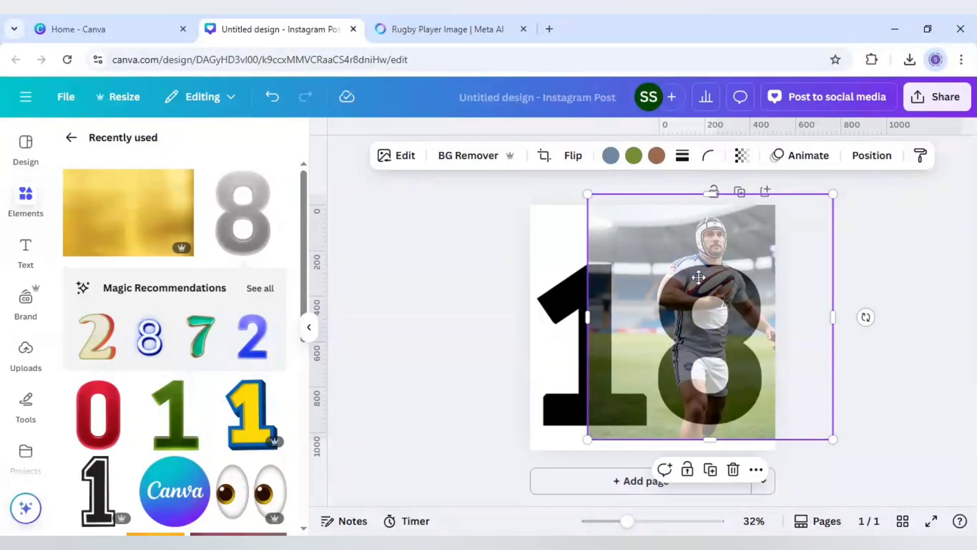
Scale the 1, the 8 and the player photo down together slightly and shift them back toward the page's left edge
key(ctrl+a)
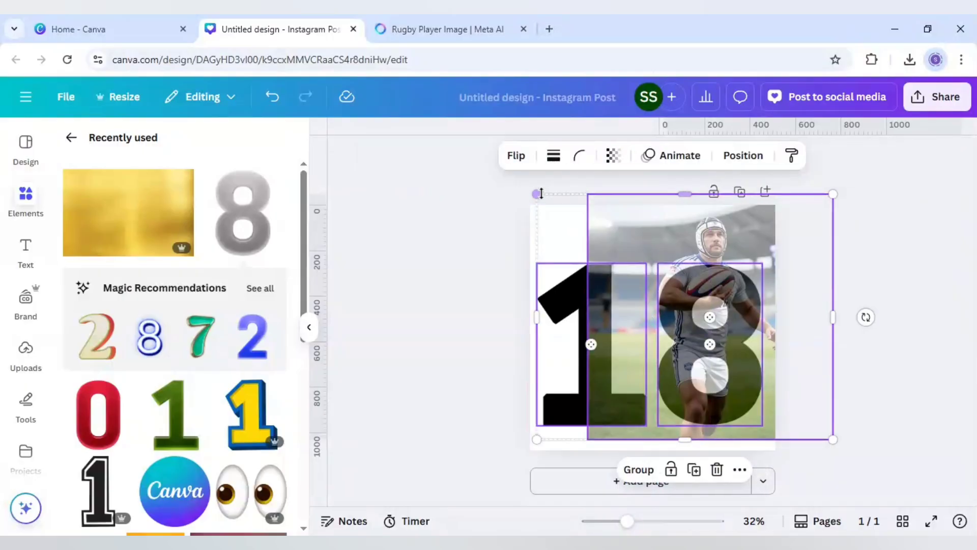
drag(538, 194, 549, 204)
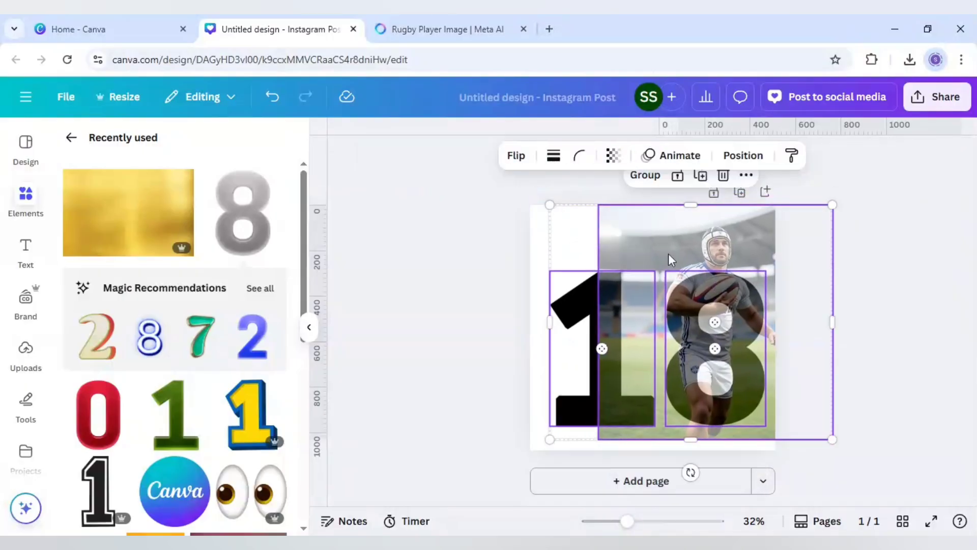
drag(669, 260, 656, 253)
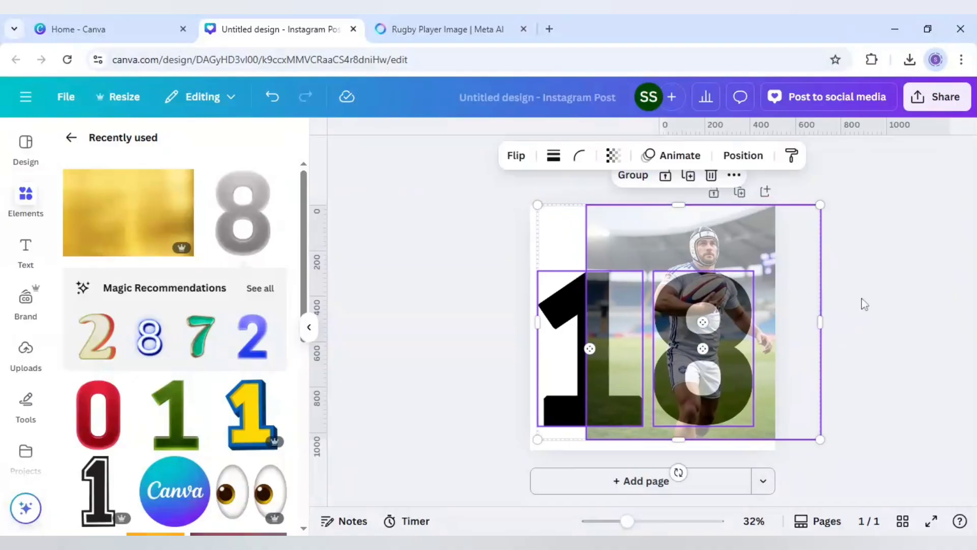
click(892, 286)
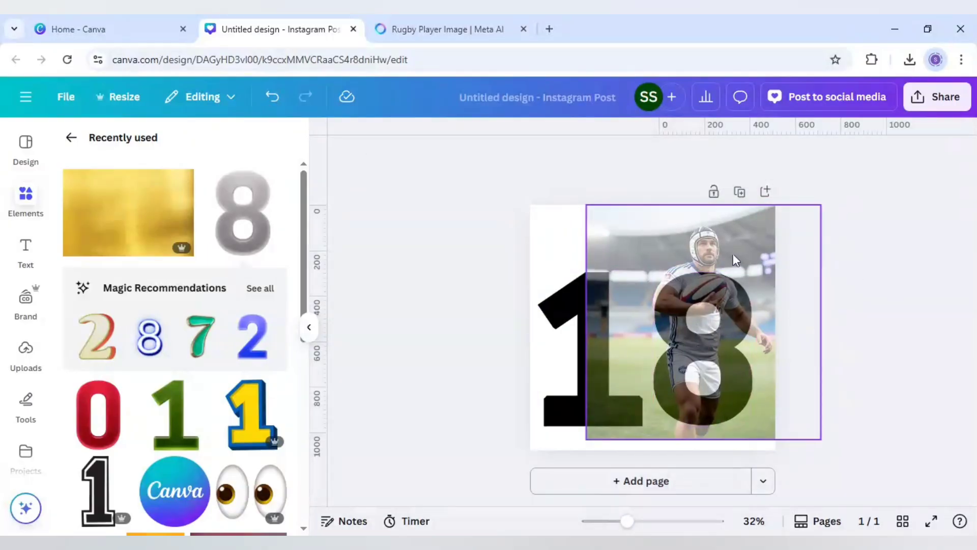
Move the semi-transparent player photo up slightly so that the player's head and shoulders rise above the number 8
click(733, 262)
drag(735, 261, 733, 247)
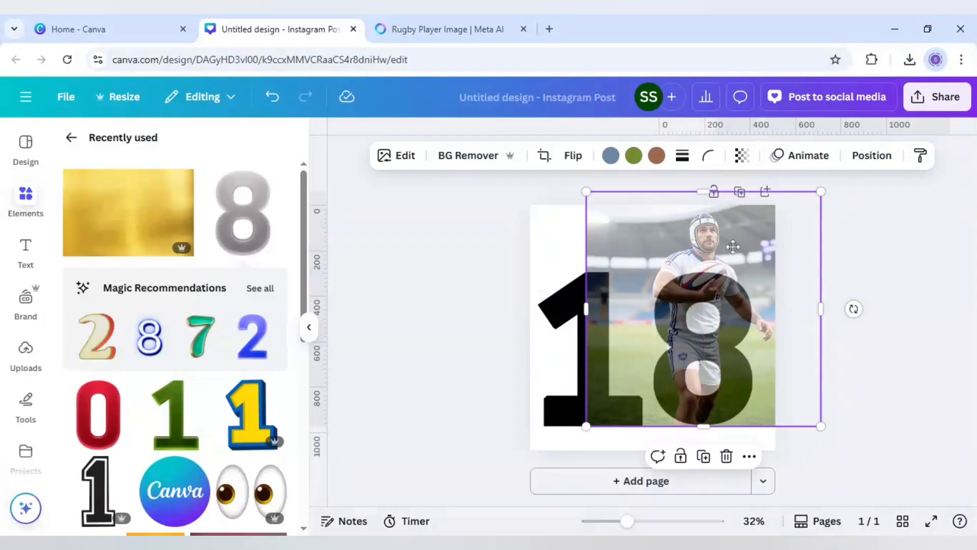
click(915, 335)
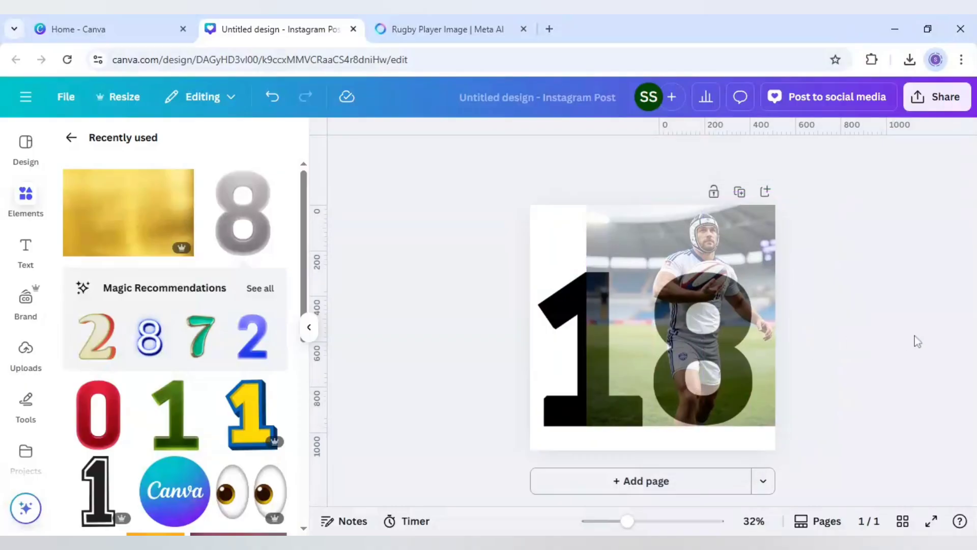
Cut the player photo from the first page and paste it onto a new second page
click(674, 231)
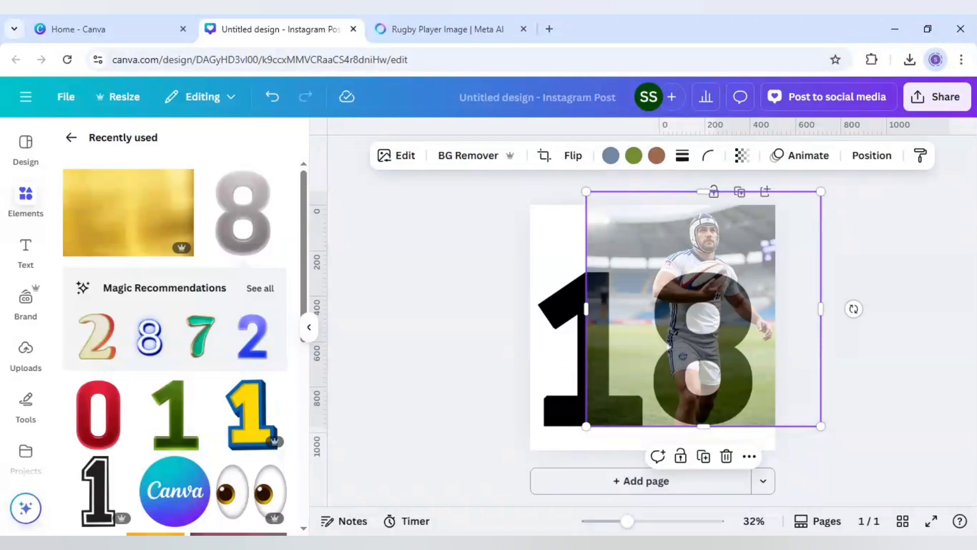
key(Delete)
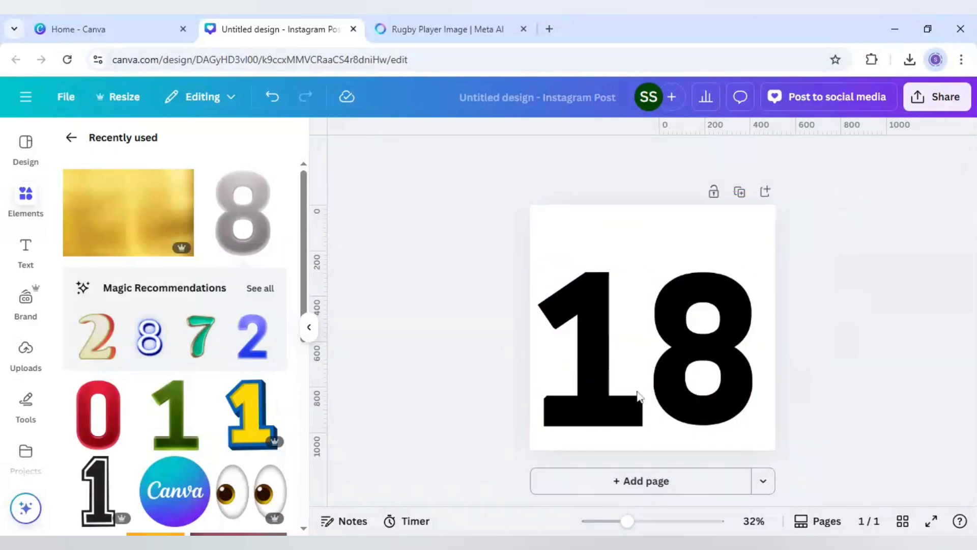
click(671, 481)
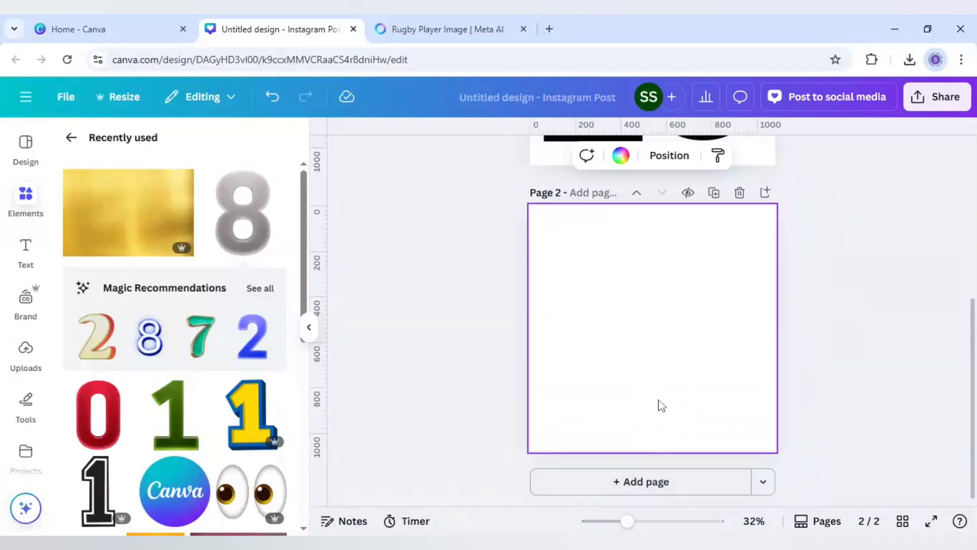
key(ctrl+v)
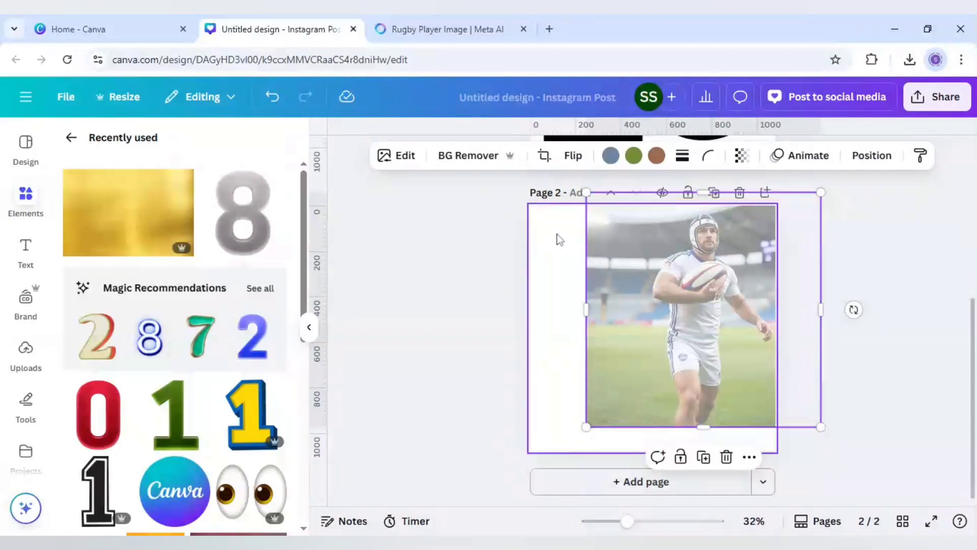
Set the transparency value of the player photo on page 2 to 100
click(742, 155)
drag(724, 214, 800, 231)
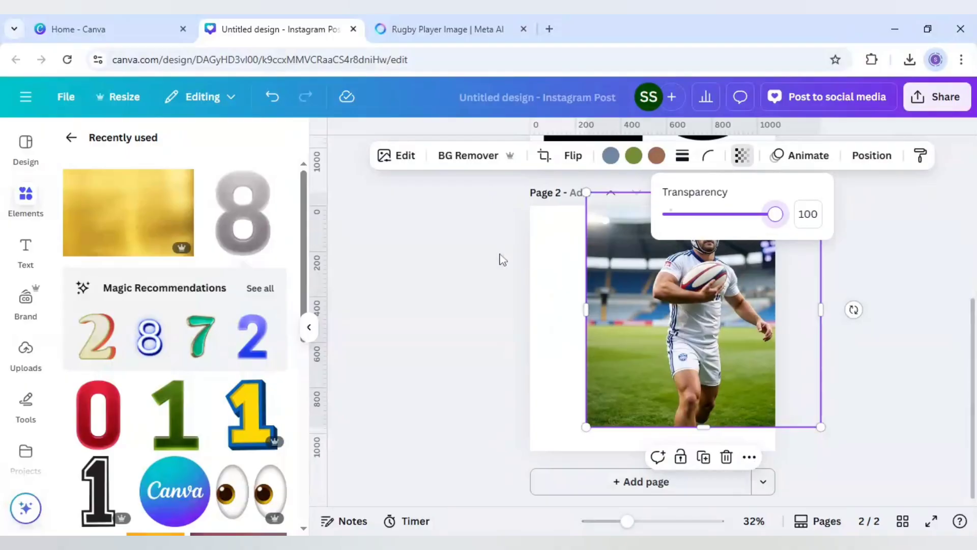
key(Escape)
Generate a Magic Expand of the player photo using the Whole Page size
click(405, 157)
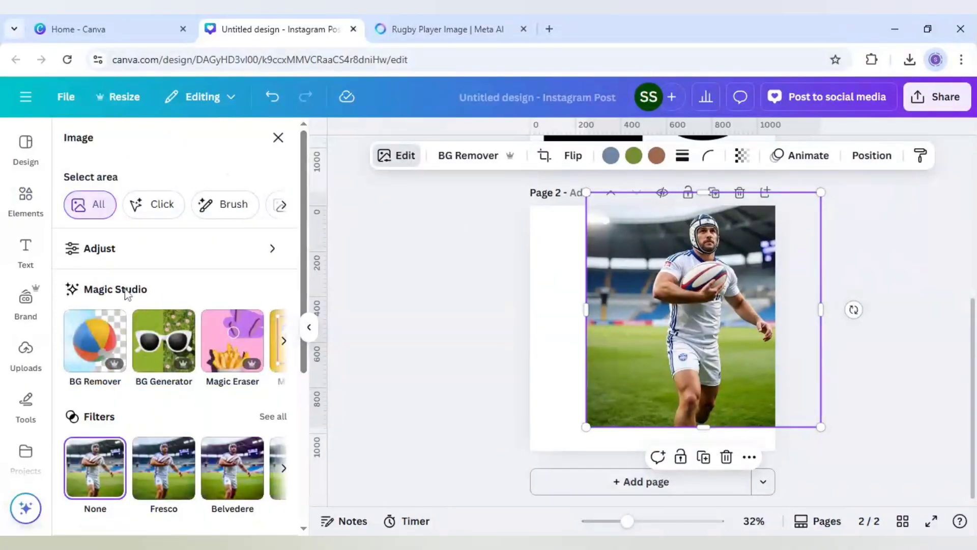
click(283, 340)
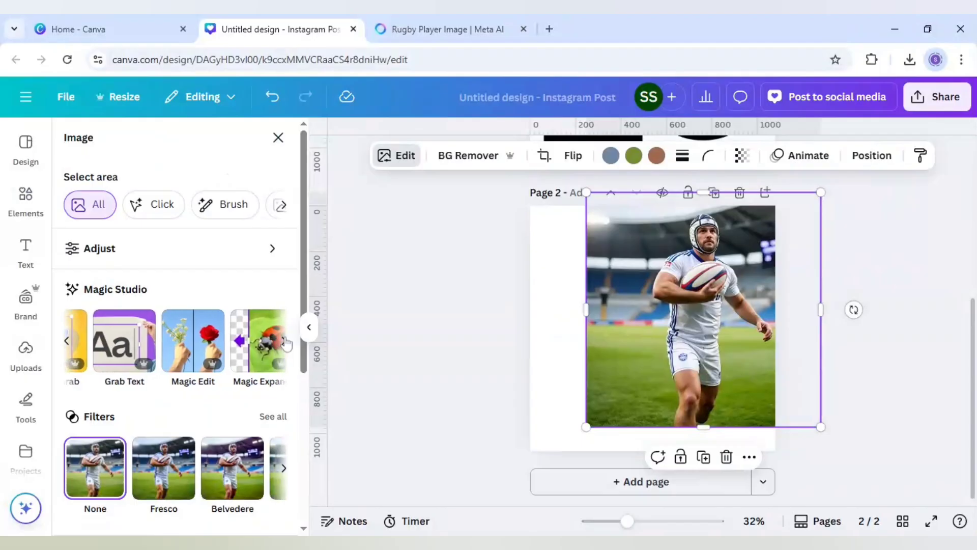
click(255, 340)
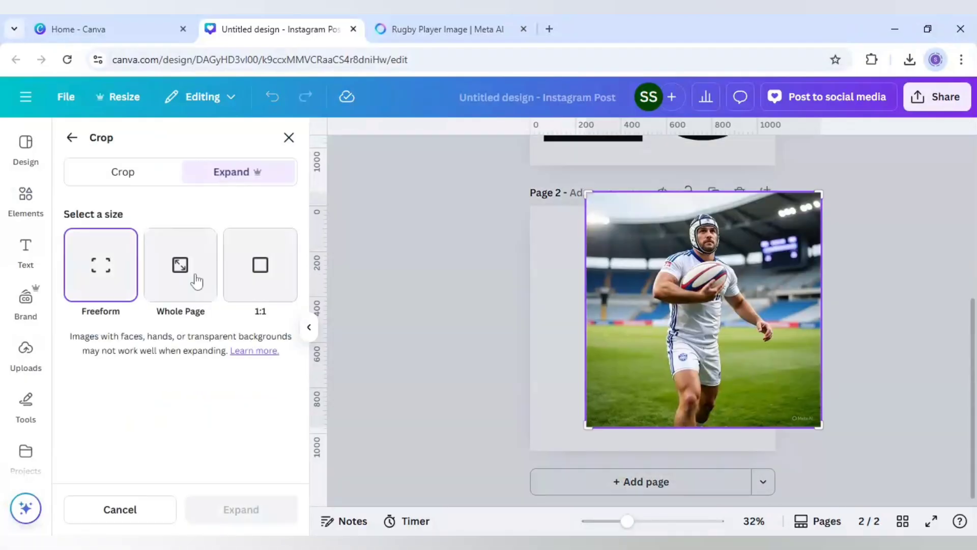
click(196, 280)
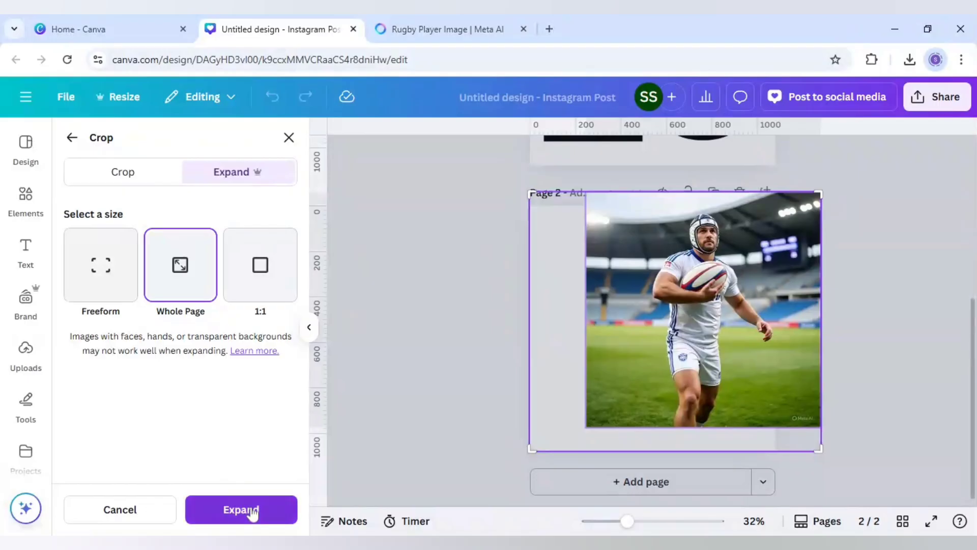
click(249, 509)
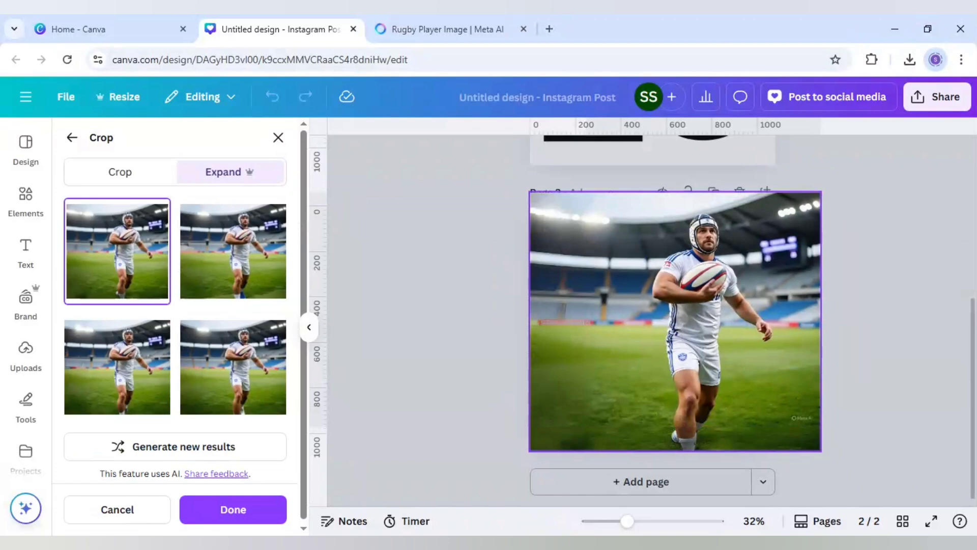
Compare the generated expansions of the player photo and apply the third one, then deselect the photo
click(229, 276)
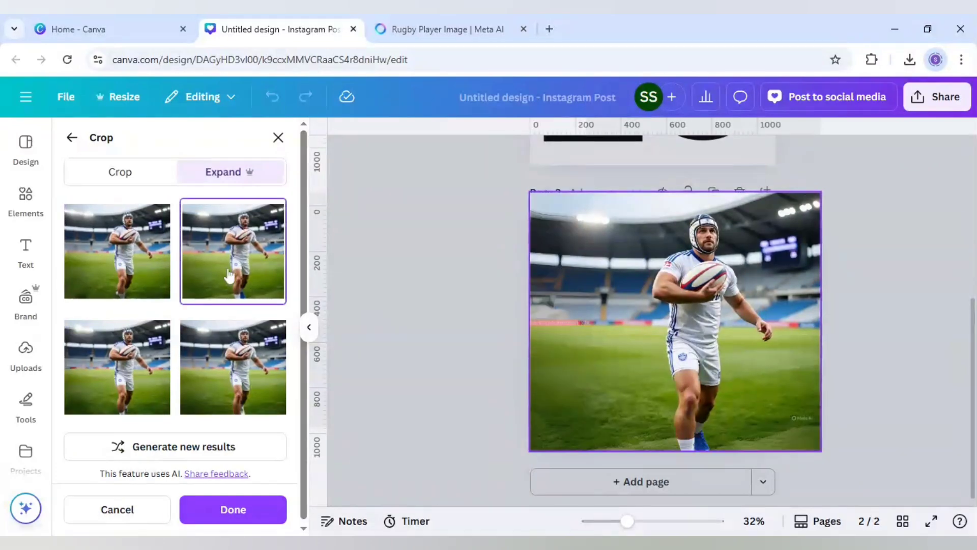
click(253, 409)
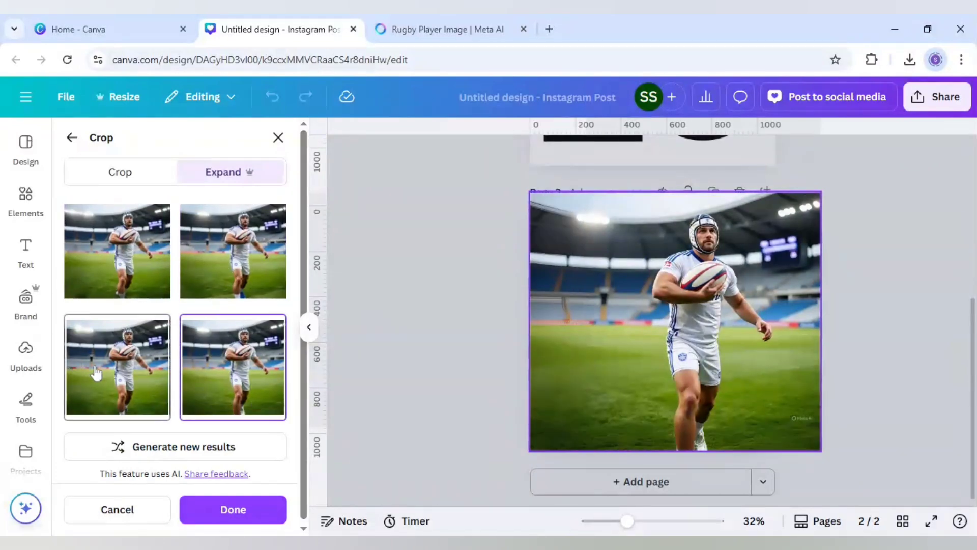
click(96, 374)
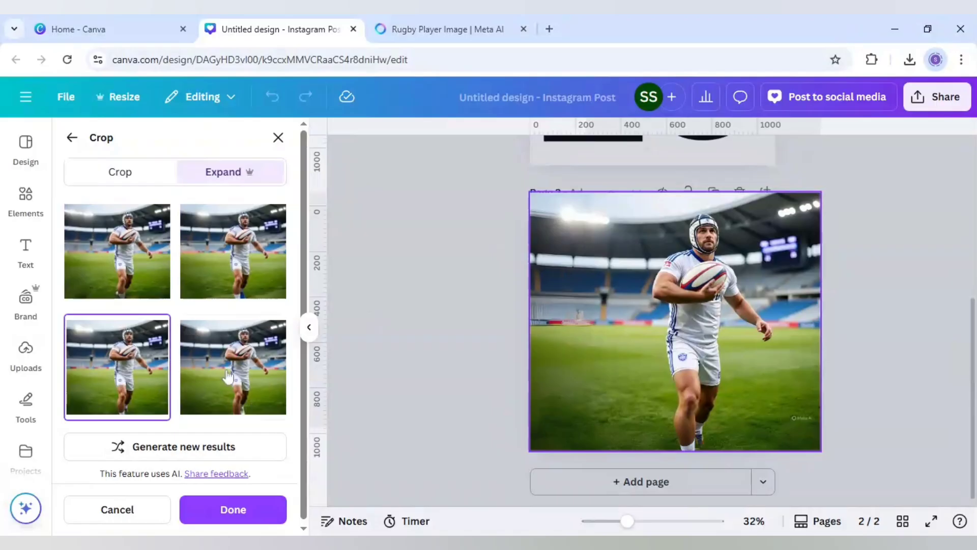
click(229, 376)
click(139, 377)
click(235, 509)
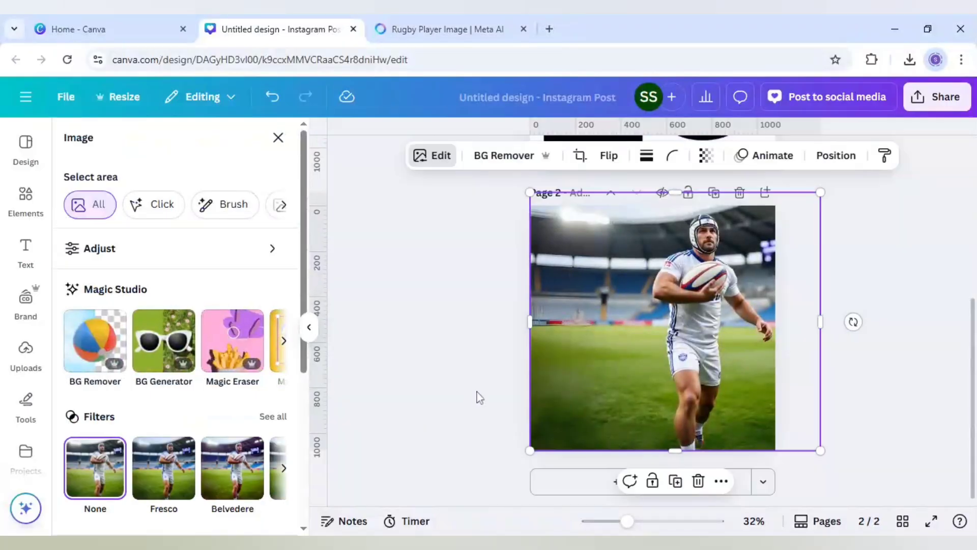
key(Escape)
key(Escape)
Download pages 1–2 of the design as PNG files
scroll(479, 397, up, 5)
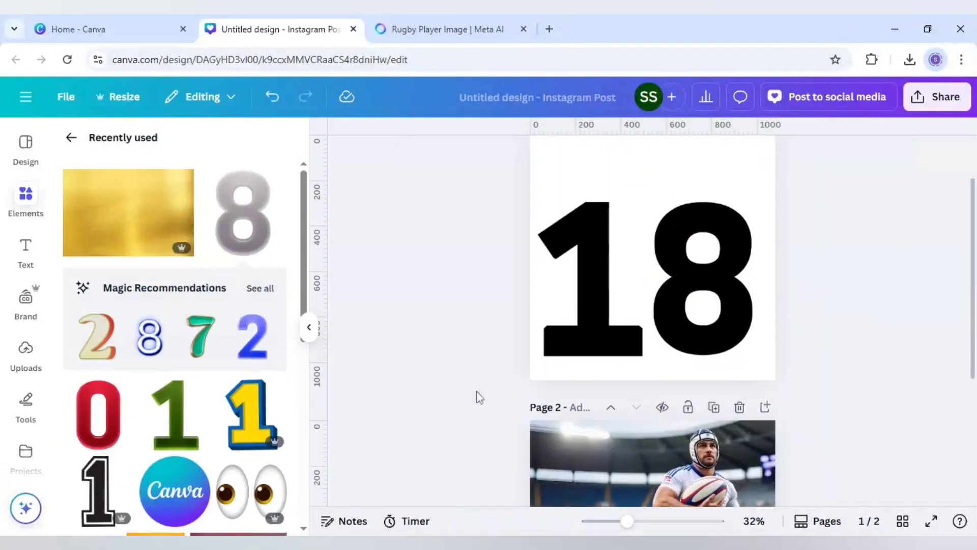
scroll(850, 264, up, 2)
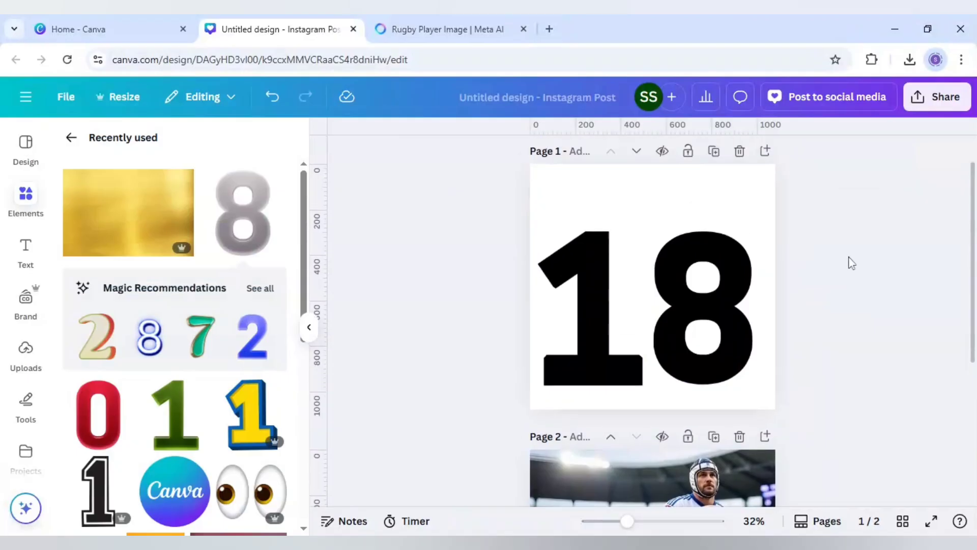
click(963, 101)
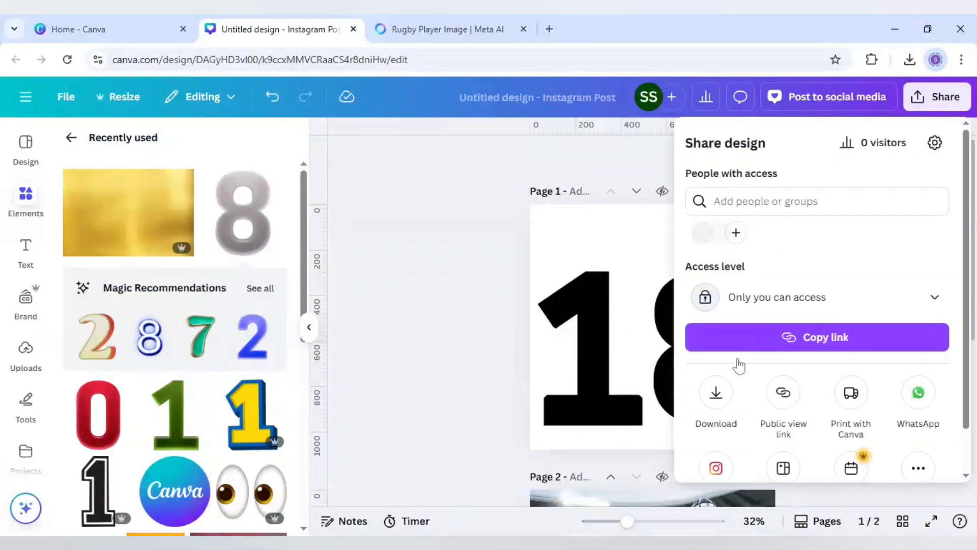
click(715, 394)
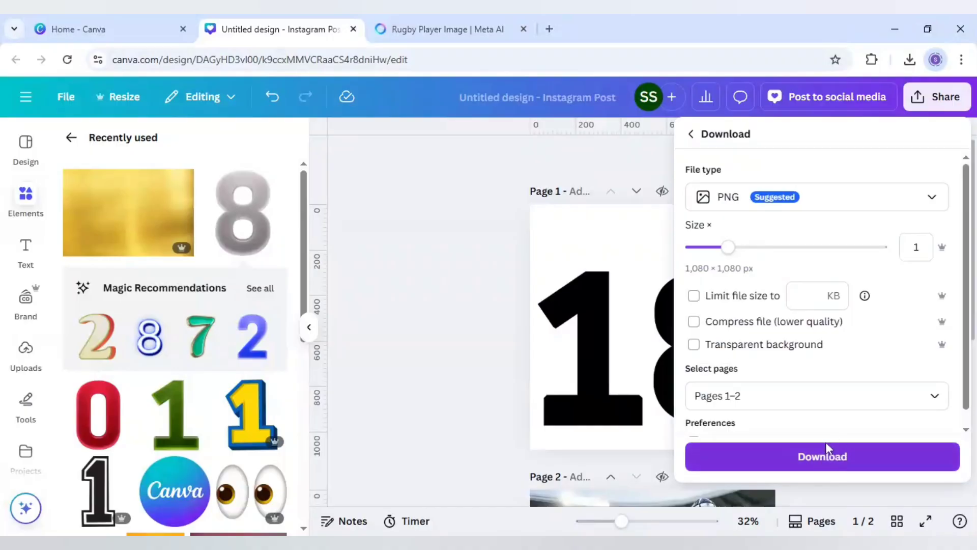
Add a third page and paste the downloaded 18 and rugby player images onto it
click(698, 481)
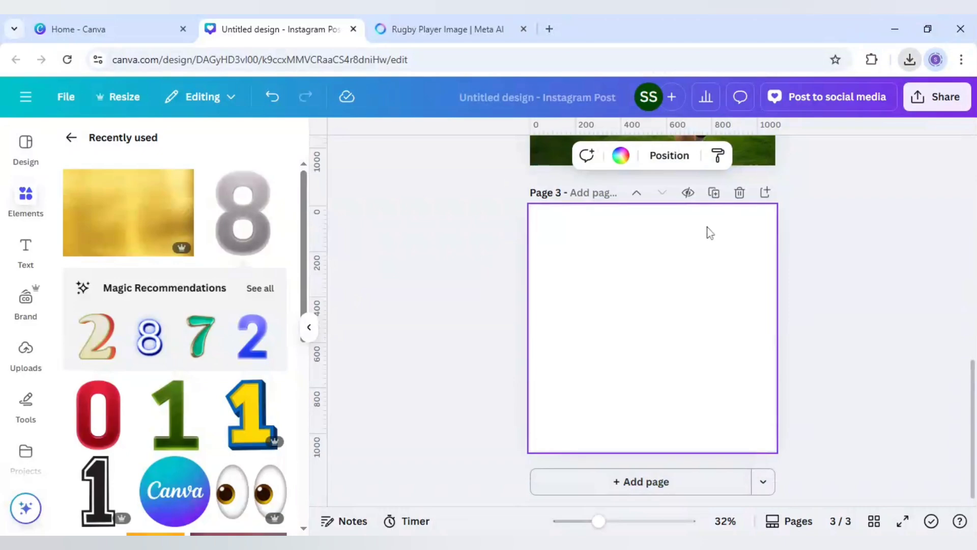
key(ctrl+v)
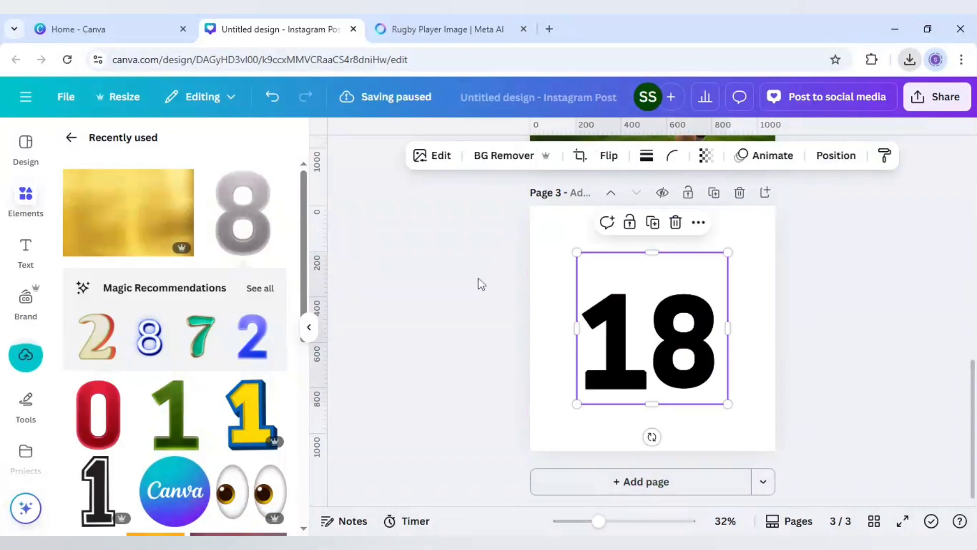
click(481, 283)
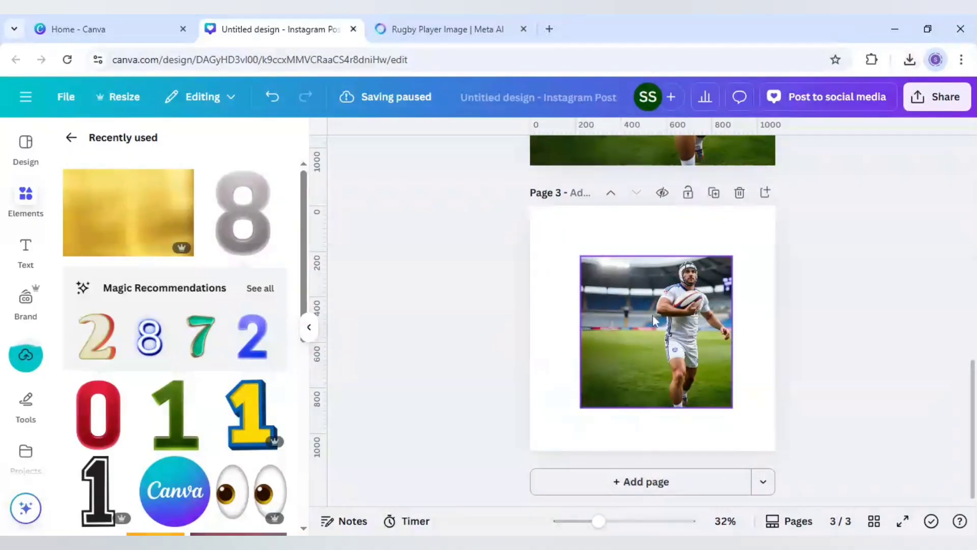
Place the player image in page 3's upper-right corner and the 18 image near its lower-left corner
drag(654, 321, 698, 271)
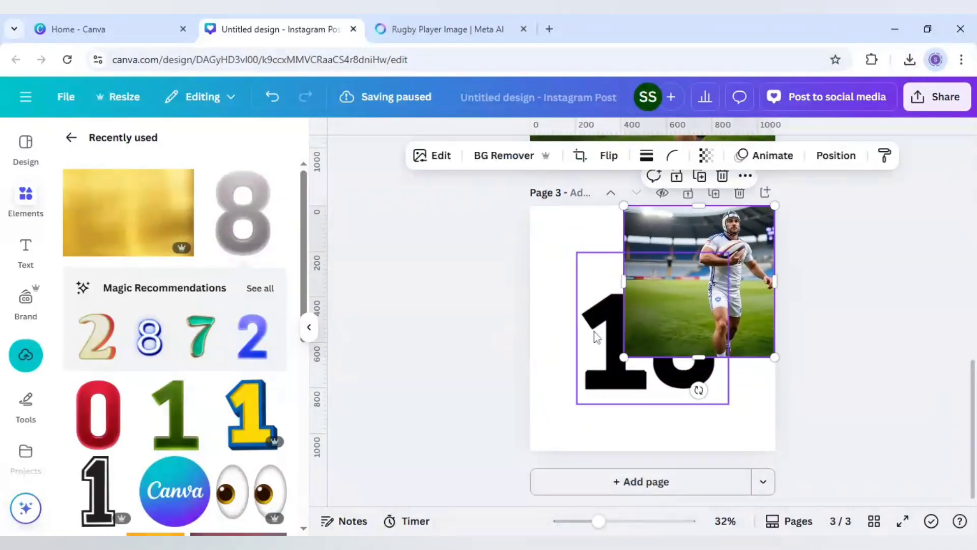
click(597, 337)
drag(592, 379, 556, 417)
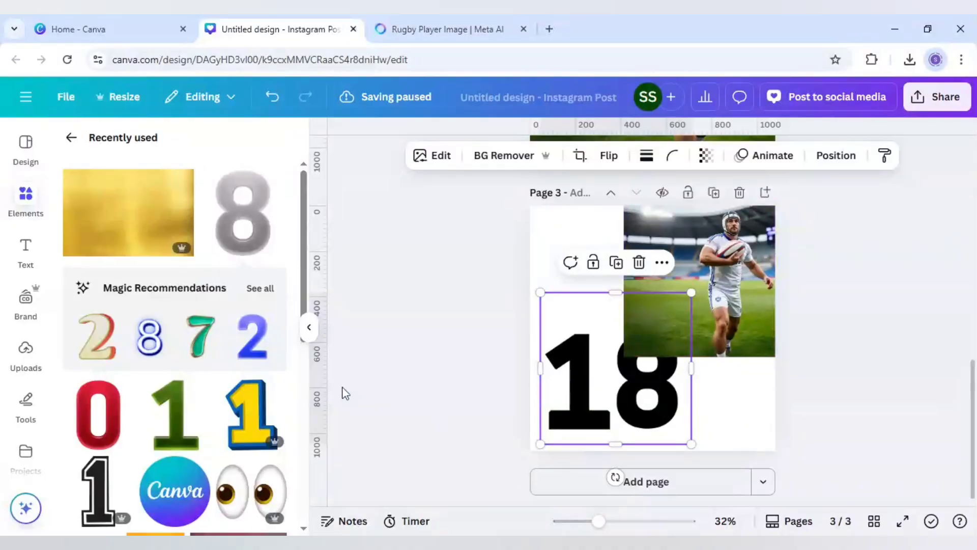
Search the Canva apps for "blend" and open the Blend Image app
scroll(36, 409, down, 2)
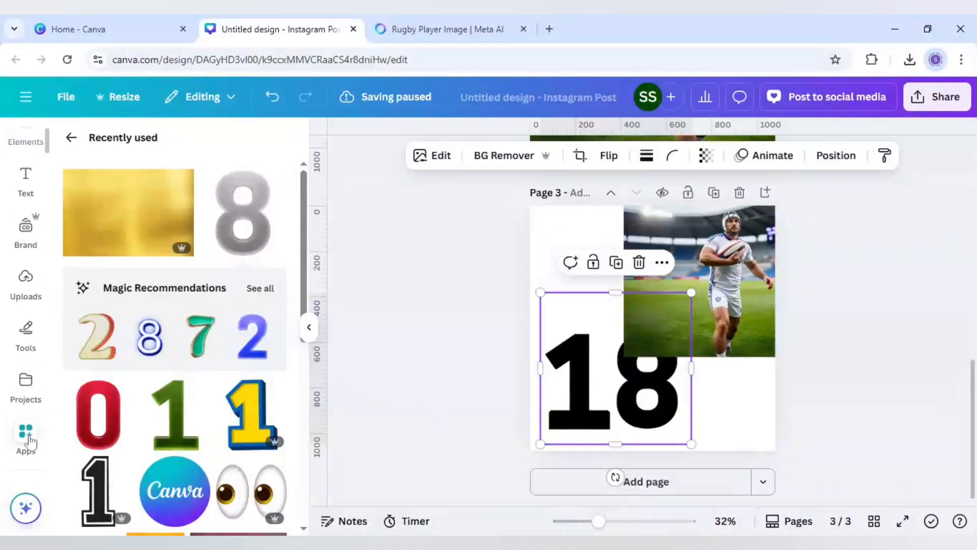
click(25, 435)
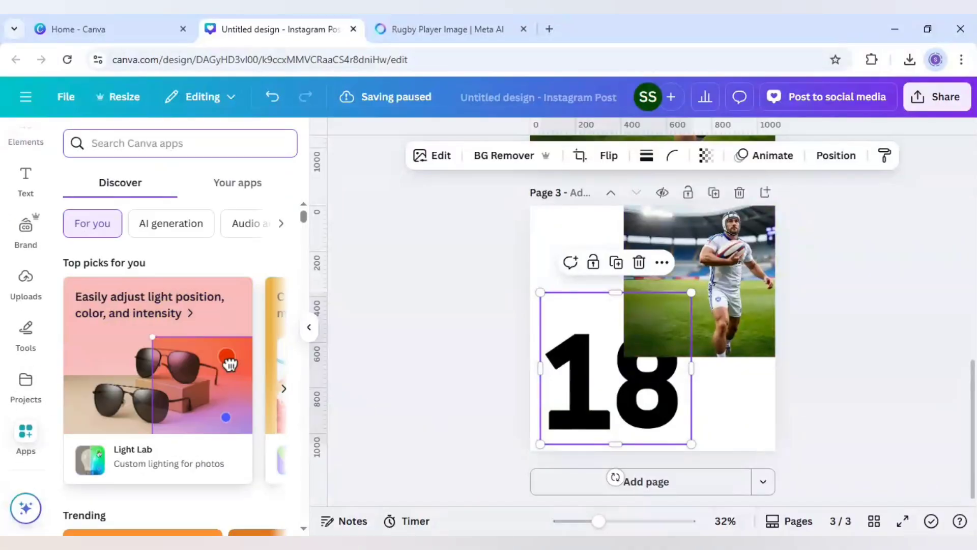
text(blend)
key(Return)
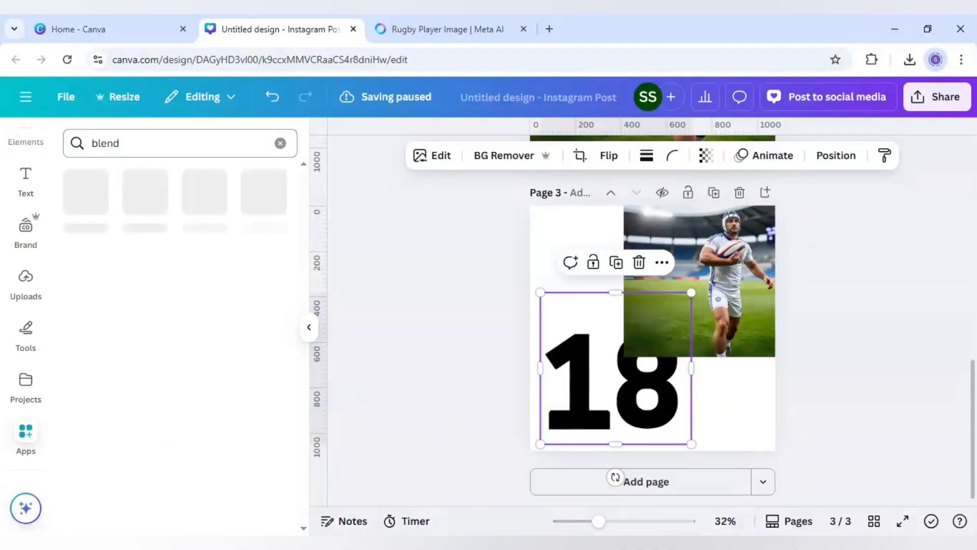
click(87, 196)
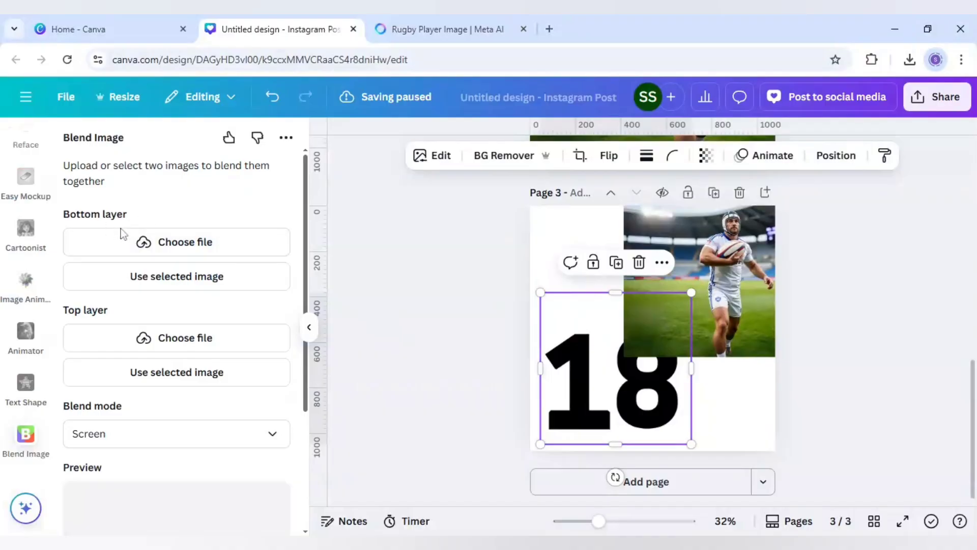
Assign the 18 image as the bottom layer and the rugby player image as the top layer of the blend
click(166, 283)
click(736, 286)
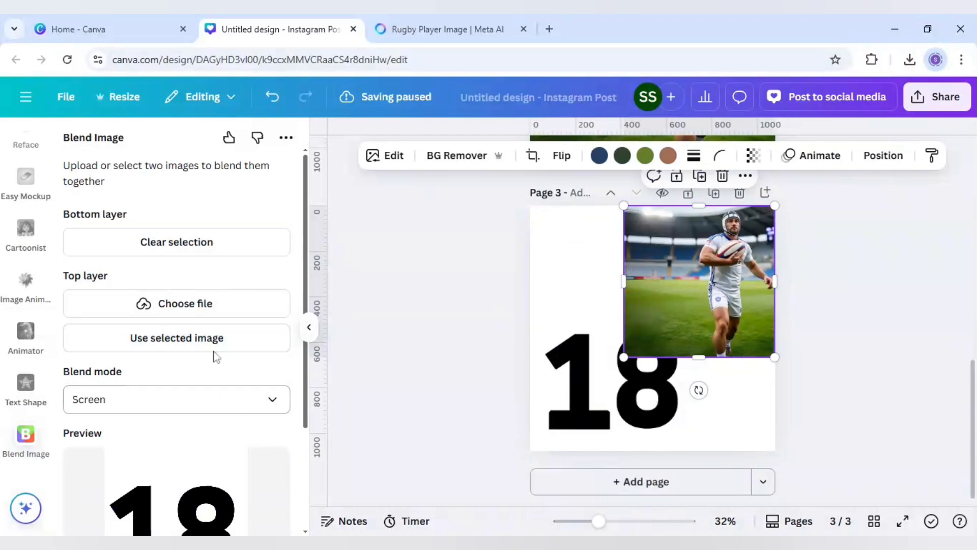
click(218, 351)
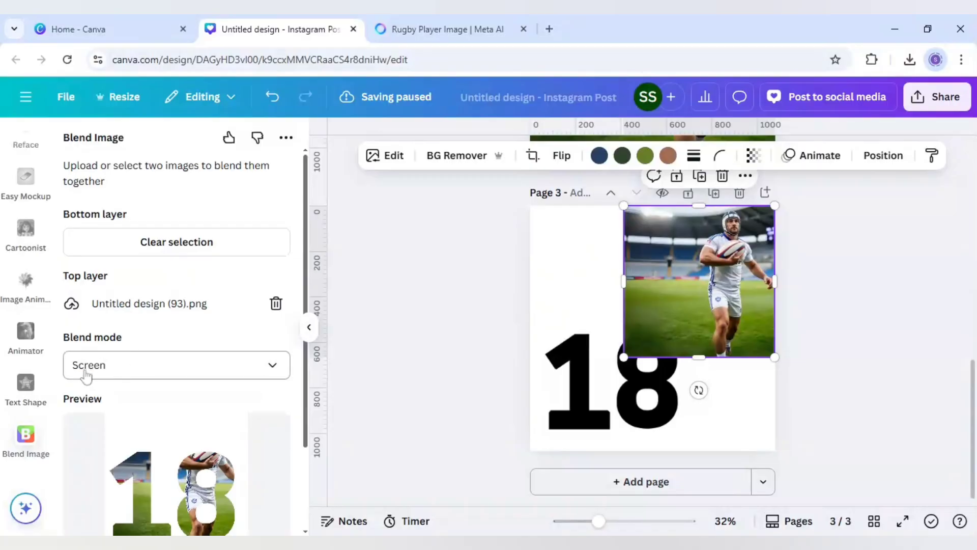
Add a fourth page, insert the blended 18 image on it and move it to the page's upper-left corner
scroll(151, 405, down, 2)
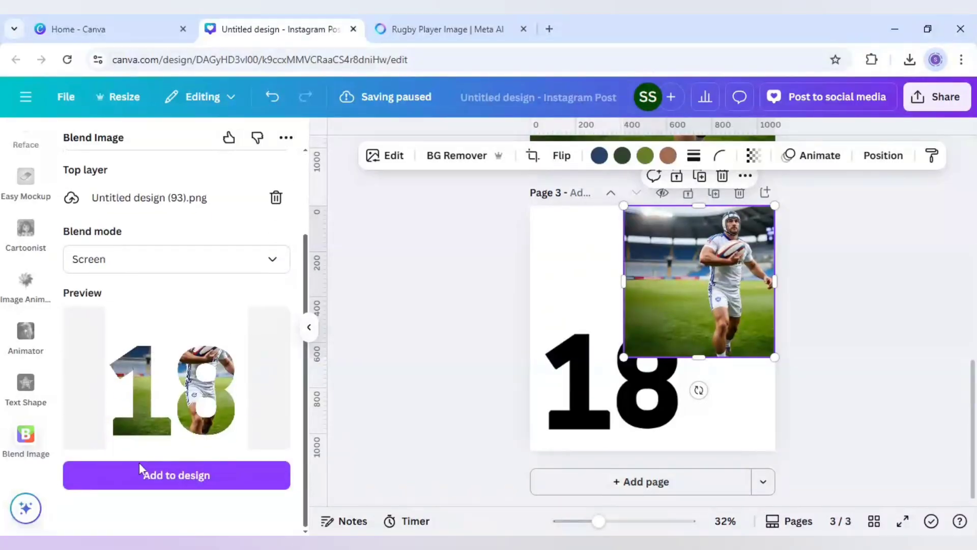
click(676, 492)
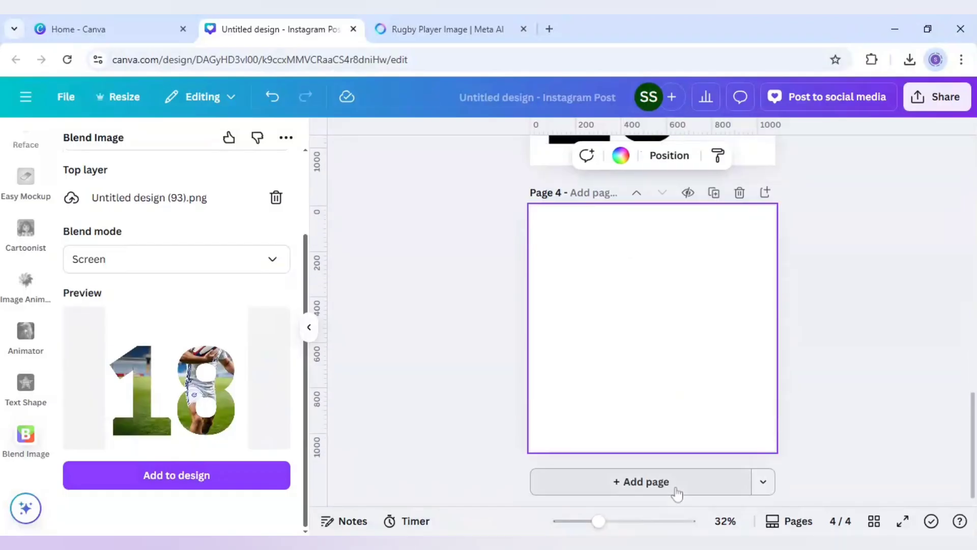
click(174, 485)
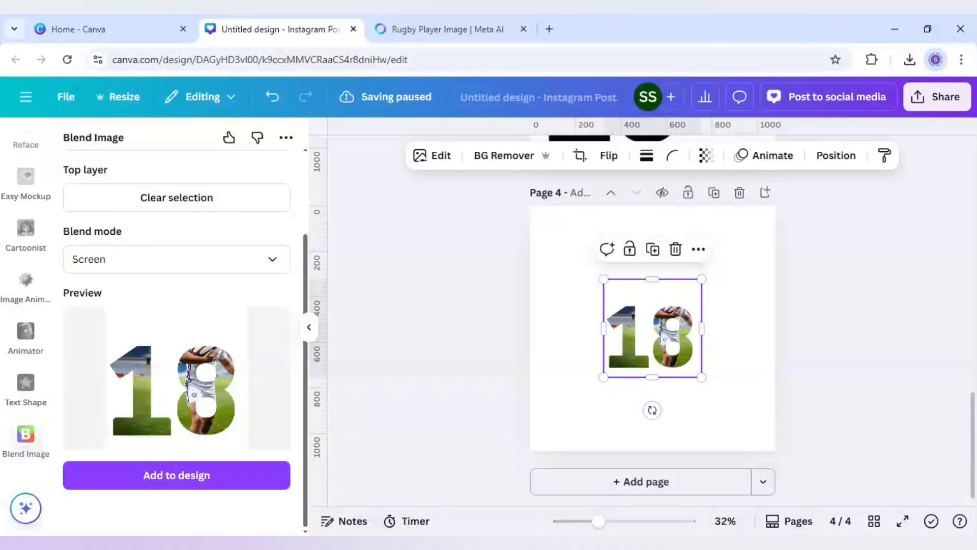
drag(646, 318, 572, 244)
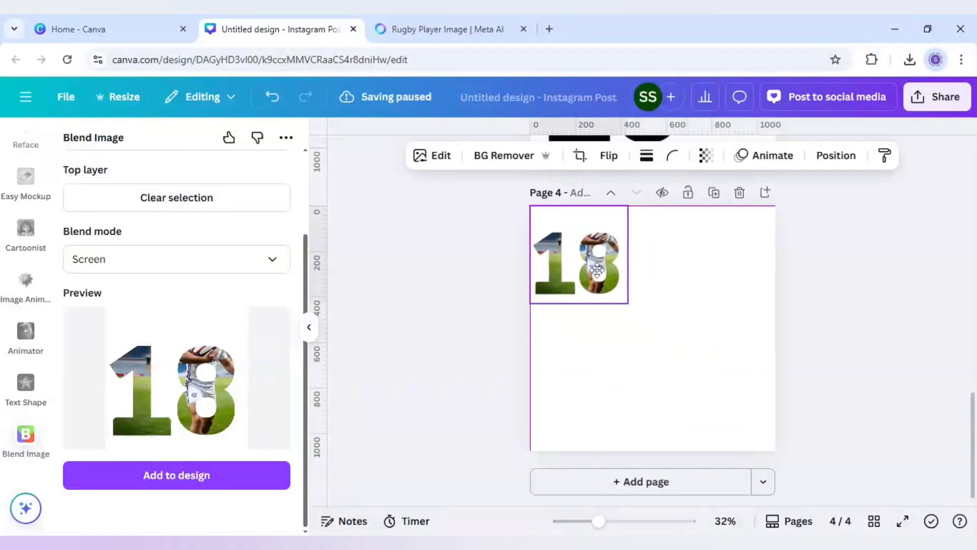
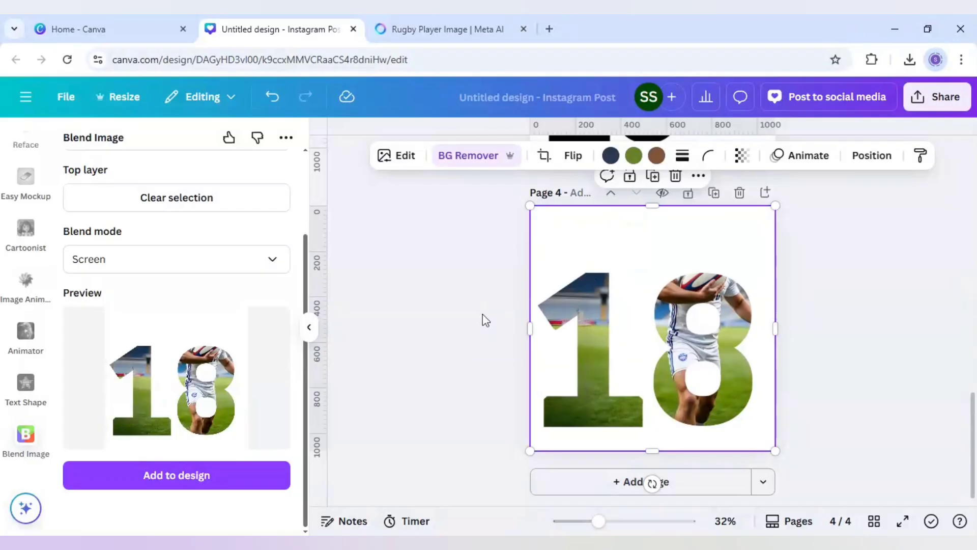
Apply an Outline shadow effect with size 30 to the blended 18 image on page 4
click(401, 162)
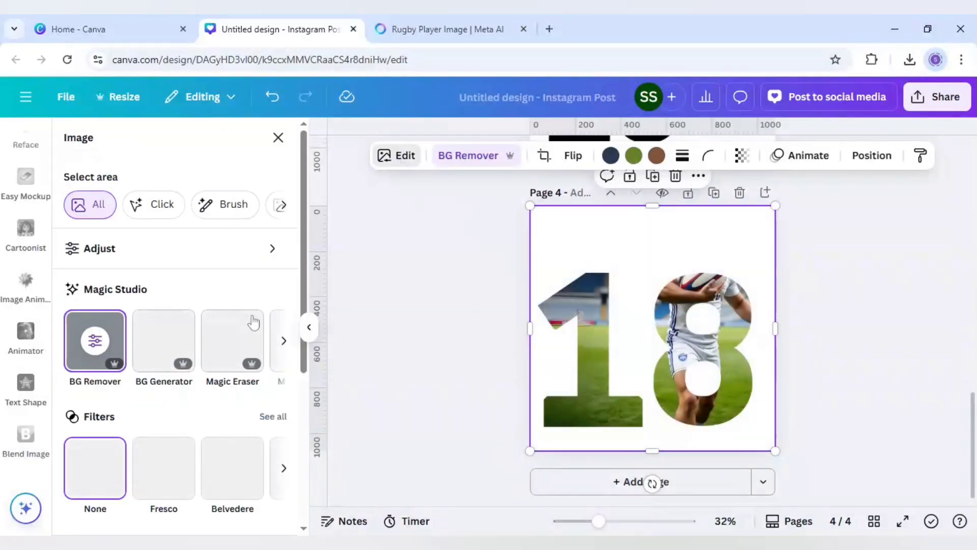
scroll(249, 322, down, 4)
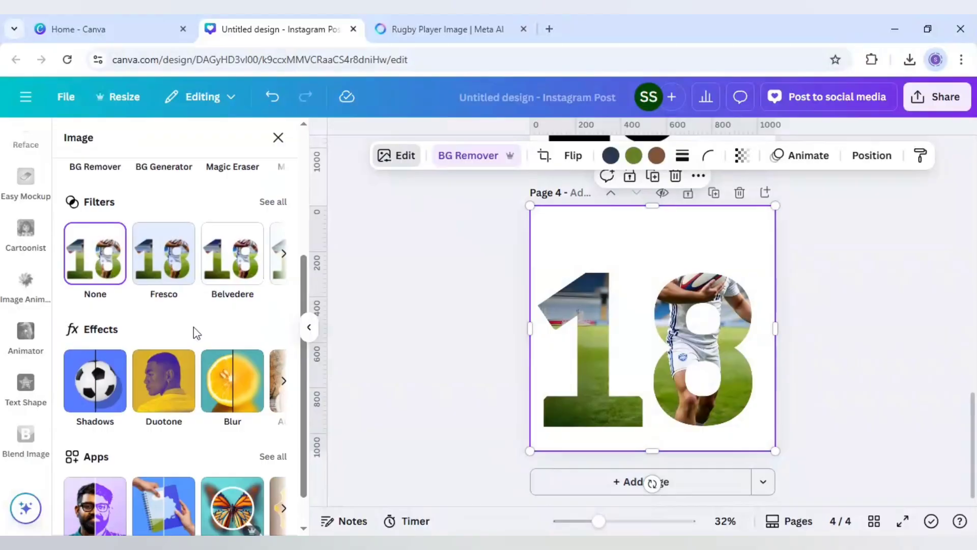
click(113, 386)
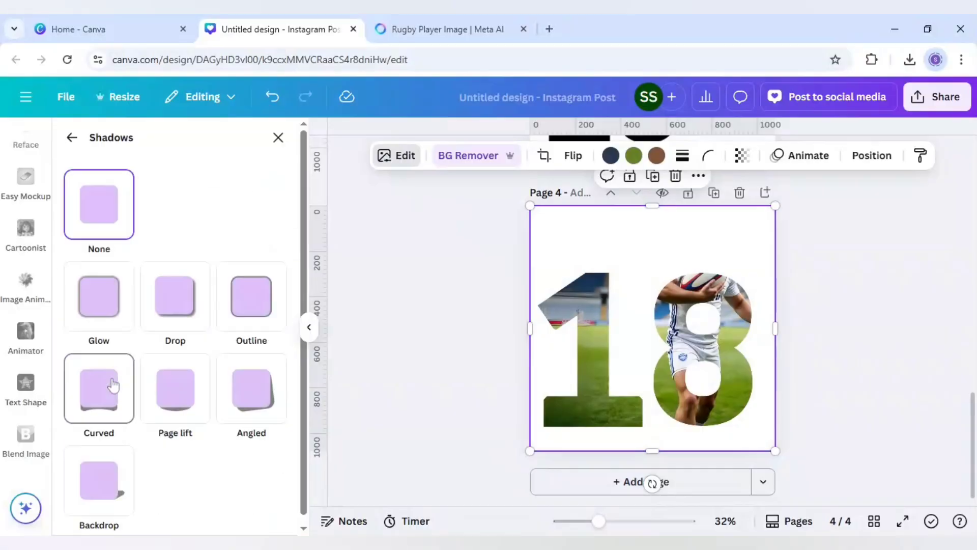
click(241, 316)
scroll(245, 331, down, 3)
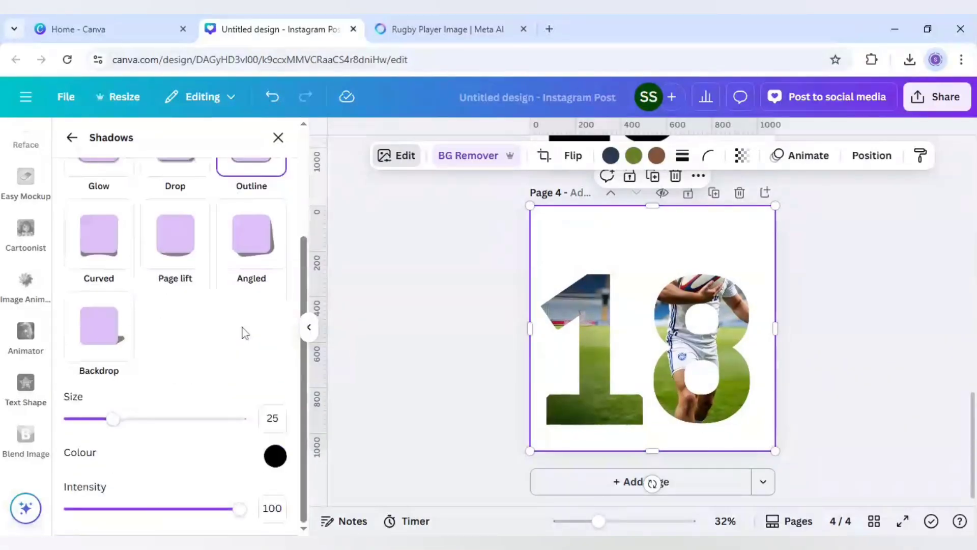
click(268, 418)
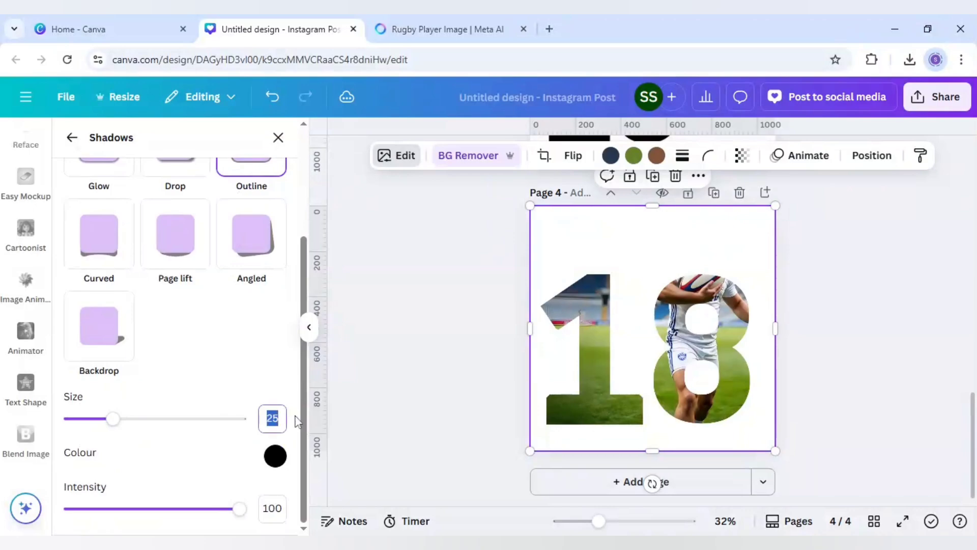
text(30)
click(451, 365)
click(450, 365)
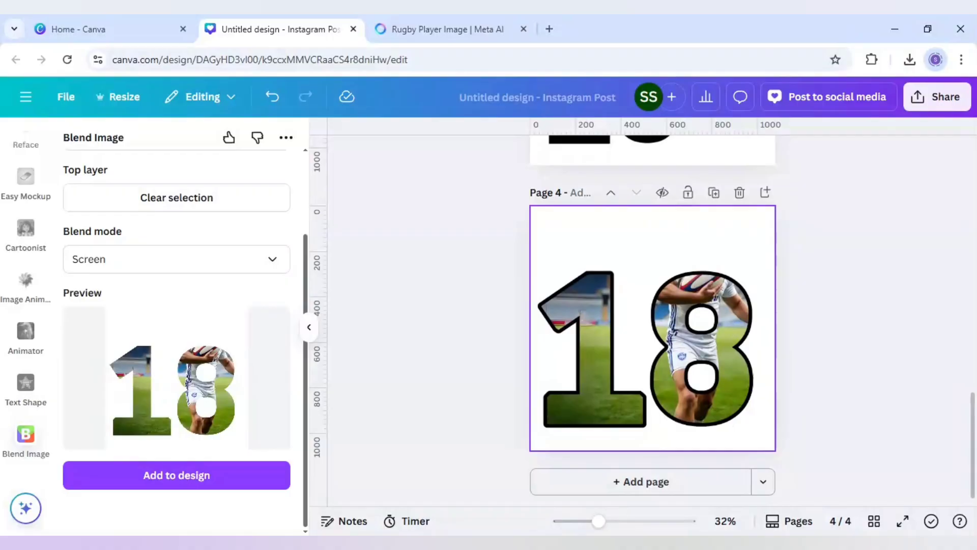
Download only the current page, page 4, as a PNG
click(728, 326)
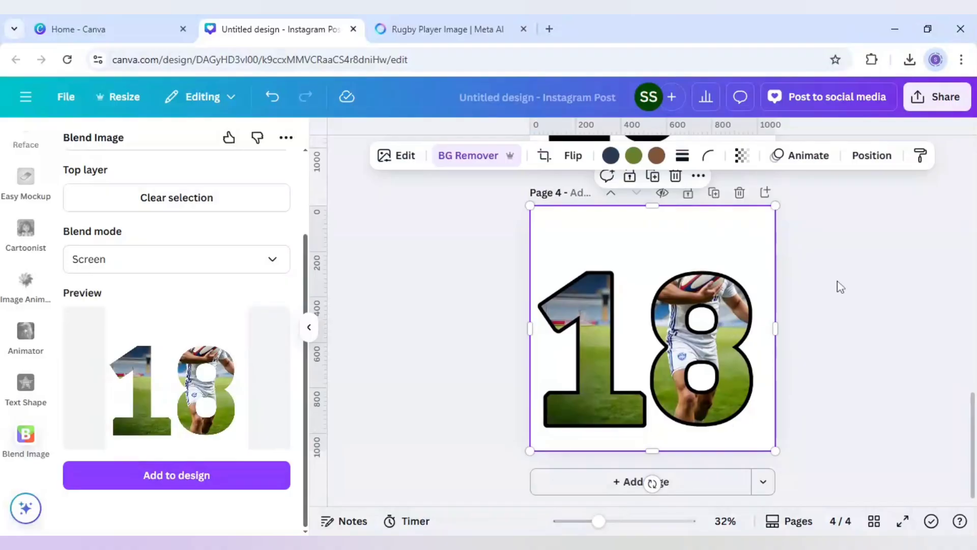
click(932, 105)
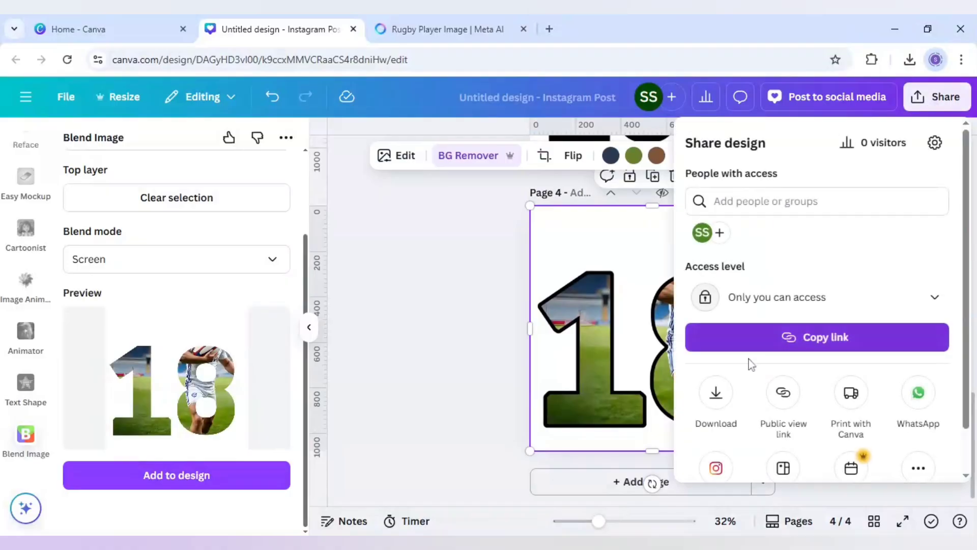
click(724, 396)
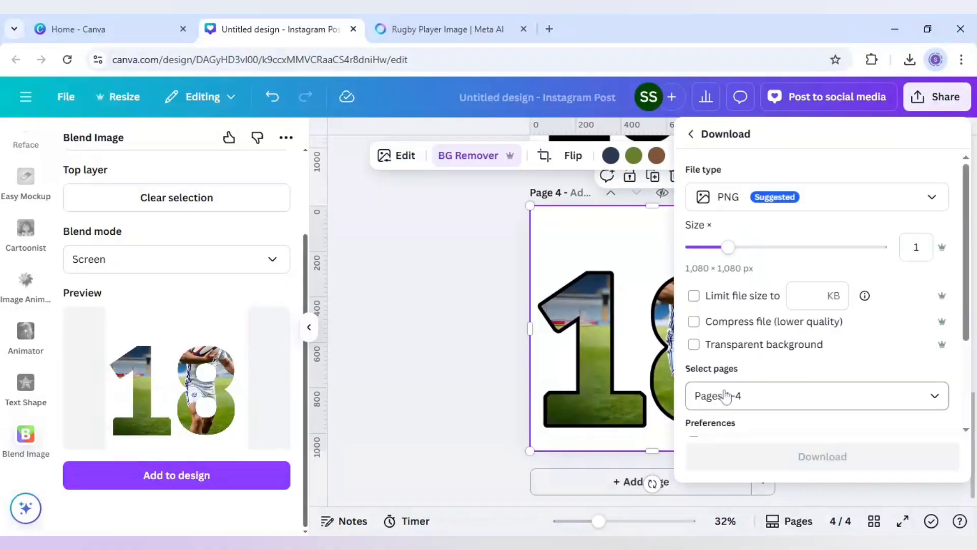
click(765, 399)
click(798, 208)
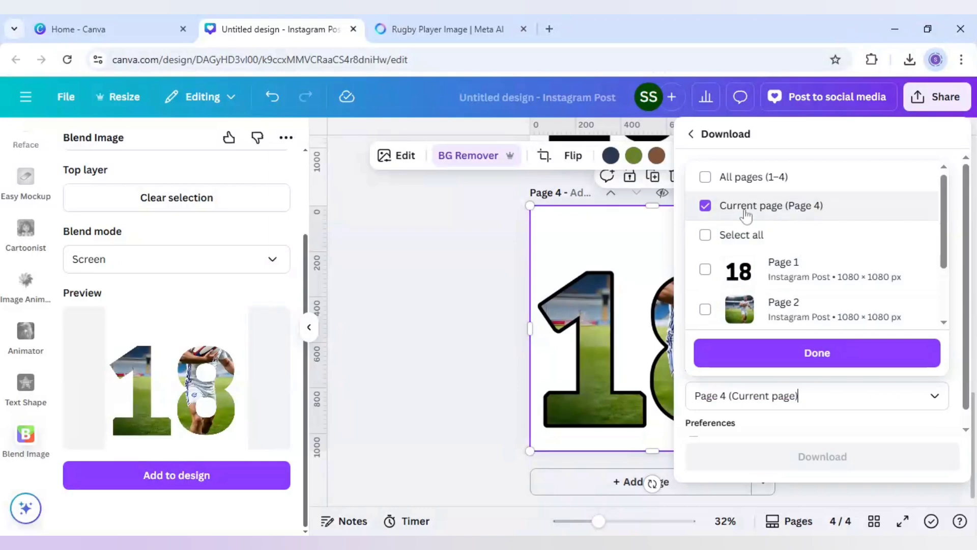
click(799, 457)
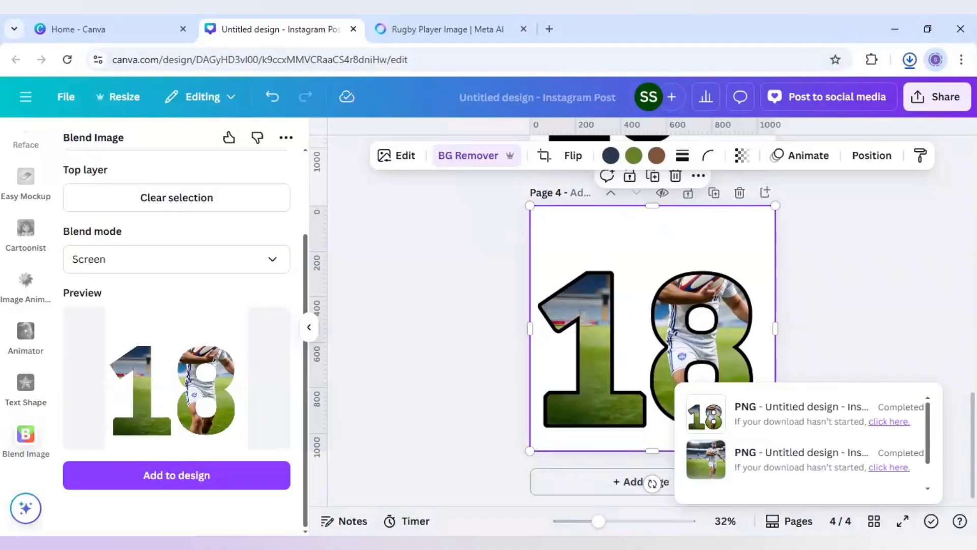
click(352, 367)
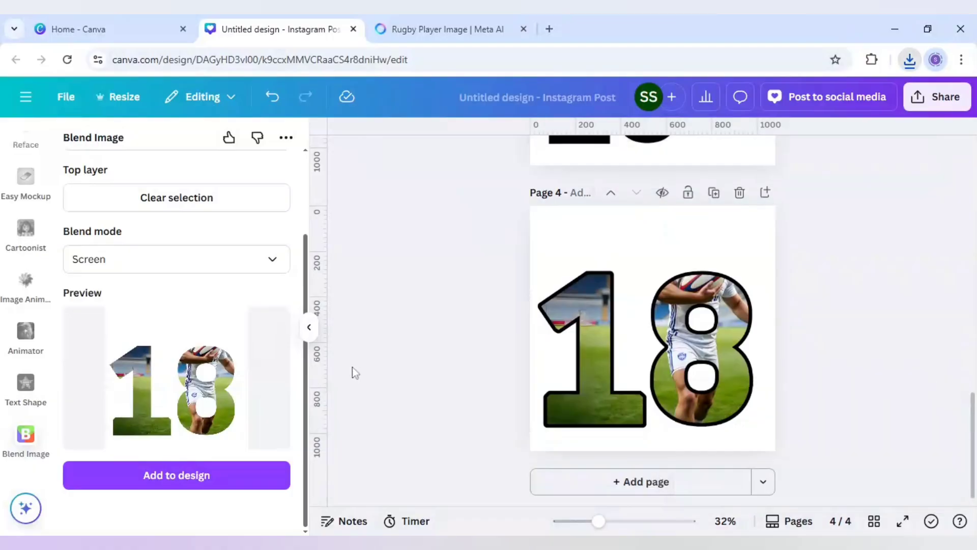
Add a fifth page, paste the downloaded outlined 18 image and move it to the page's lower-left area
click(632, 482)
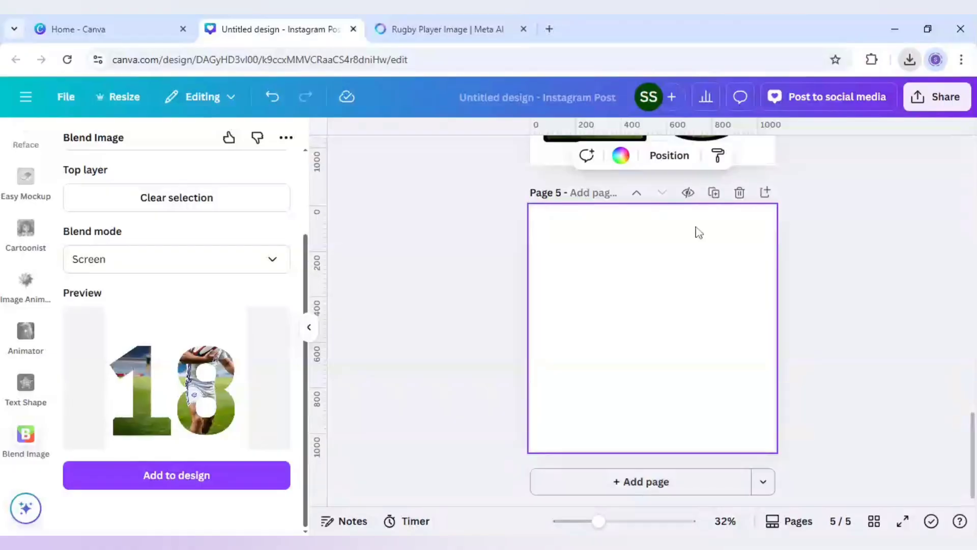
key(ctrl+v)
click(466, 342)
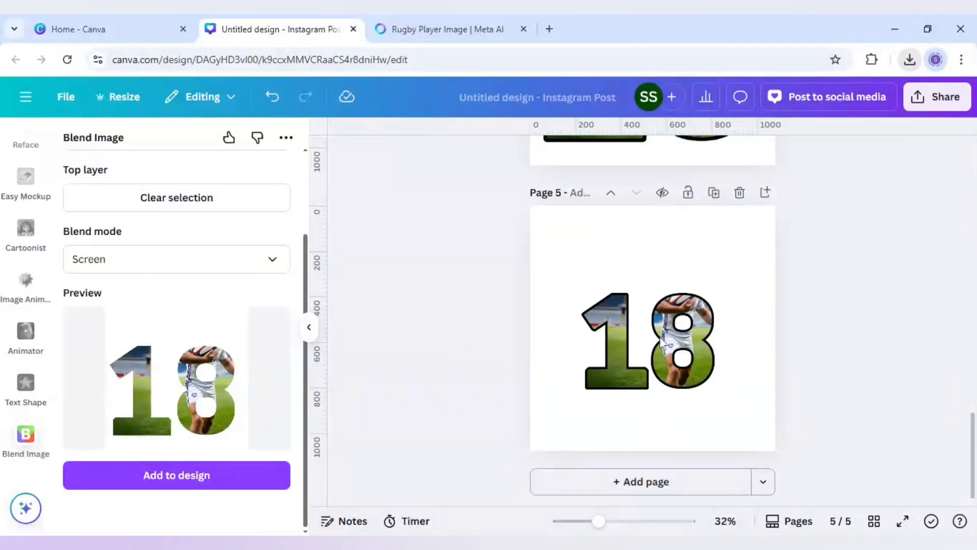
click(664, 344)
drag(675, 344, 612, 384)
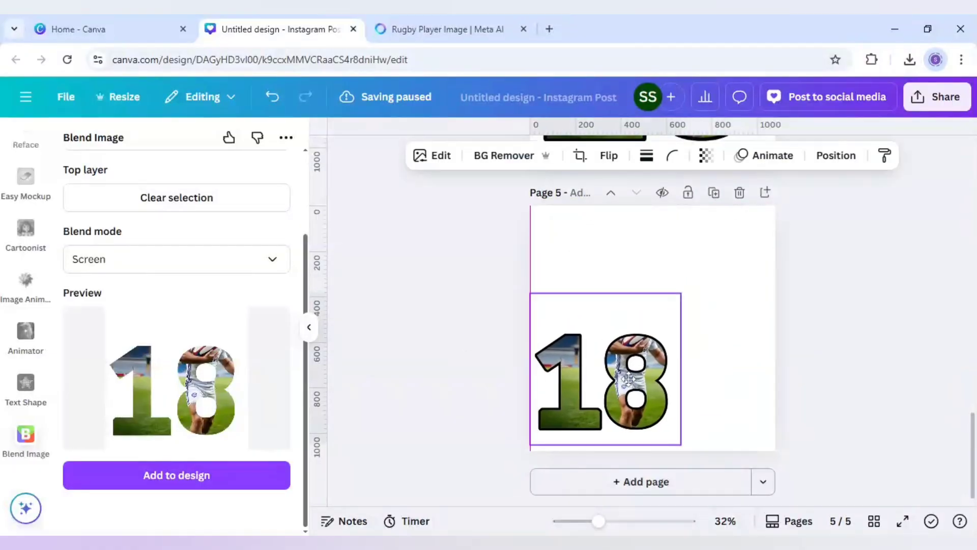
click(474, 312)
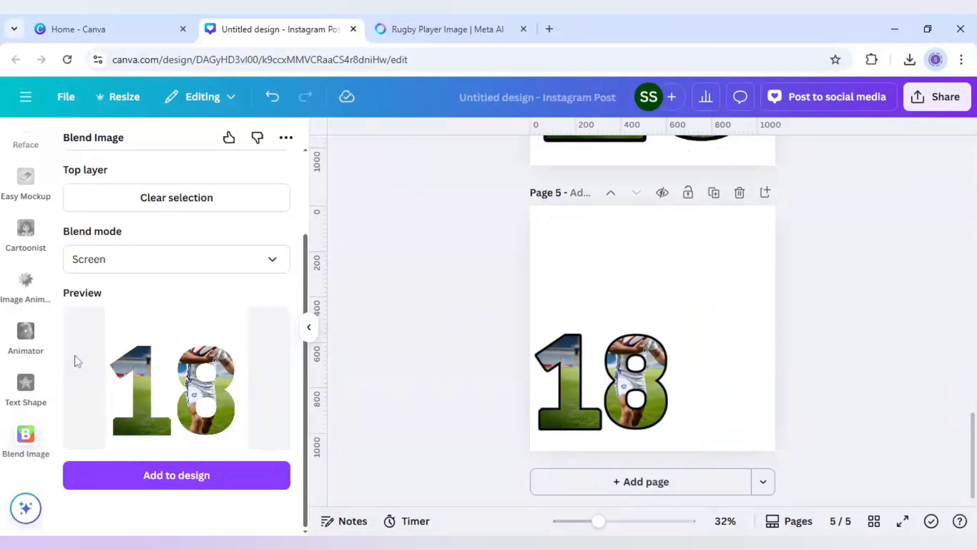
Clear the bottom layer and top layer images in the Blend Image app
scroll(121, 336, up, 2)
click(165, 246)
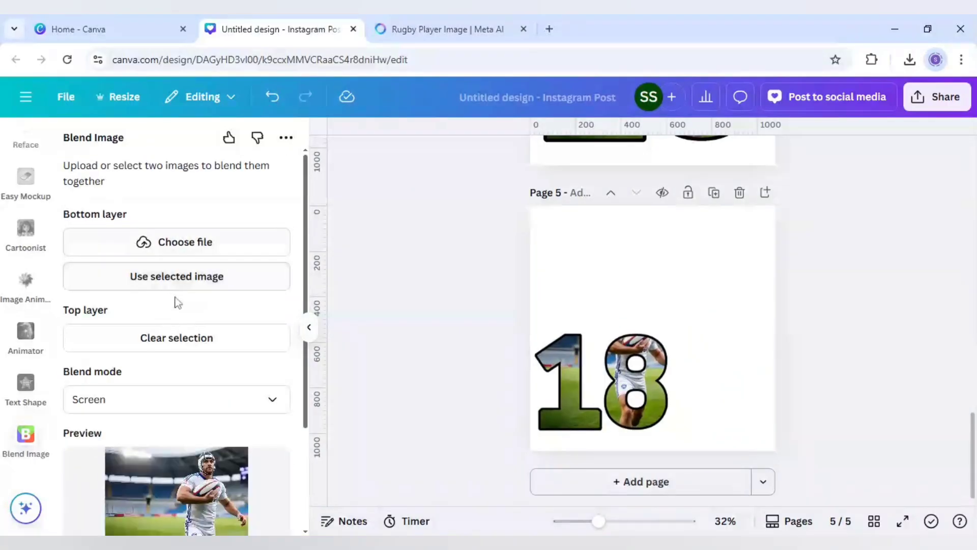
click(181, 340)
Add the gold texture image from the recently used elements to page 5 and place it in the upper-right area
scroll(45, 342, down, 10)
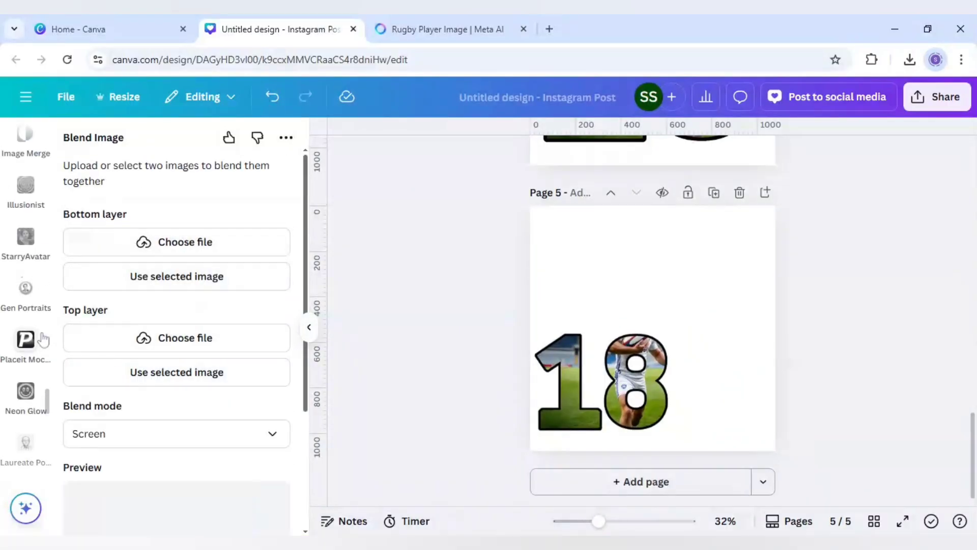
scroll(43, 339, up, 10)
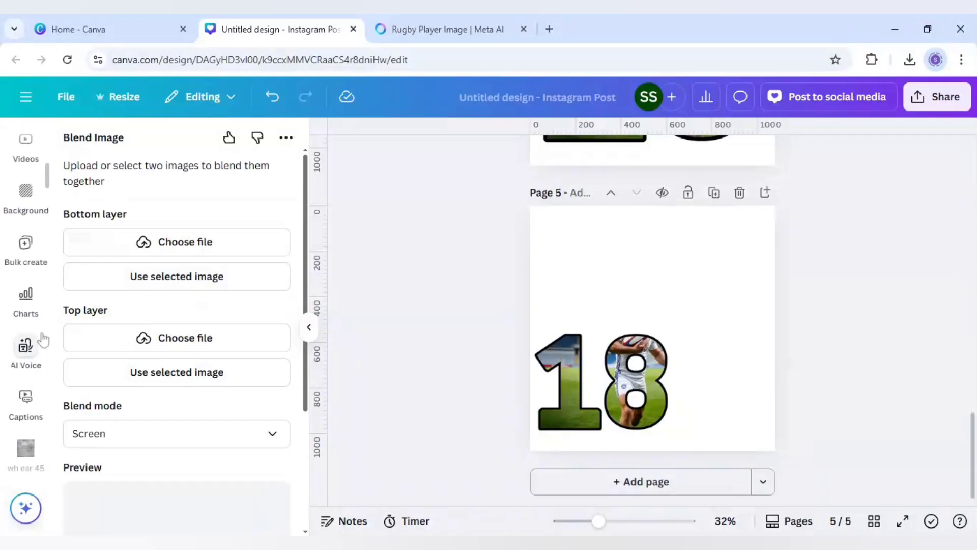
click(24, 209)
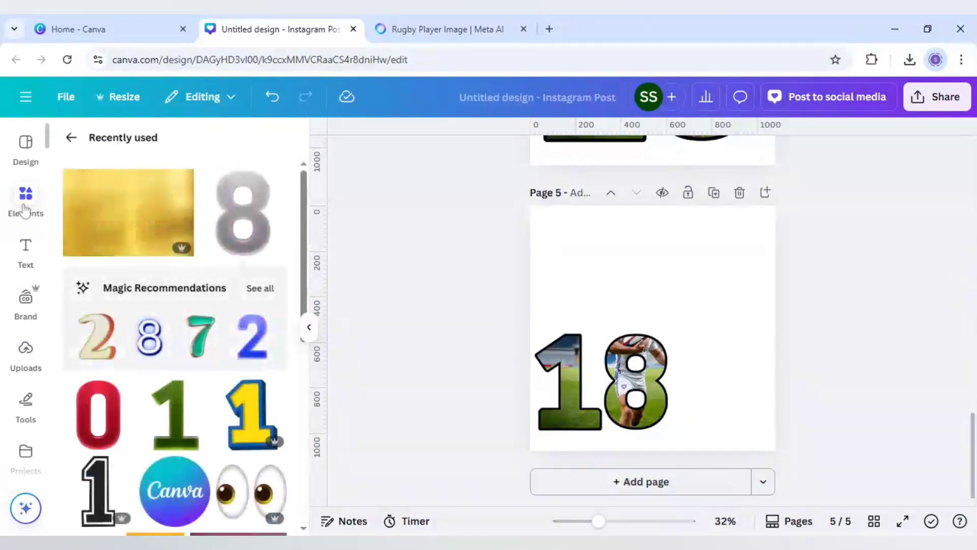
click(182, 182)
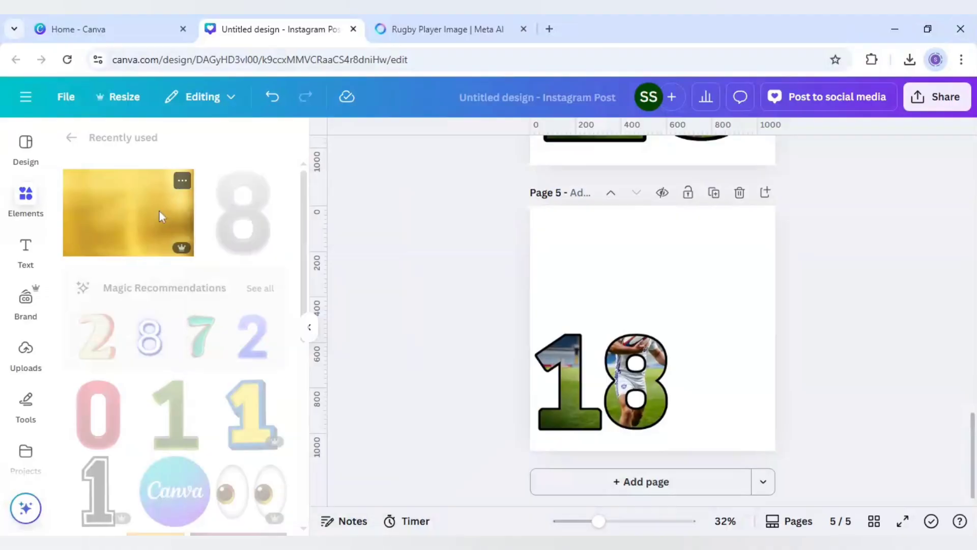
click(142, 225)
drag(629, 351, 644, 308)
scroll(29, 375, down, 2)
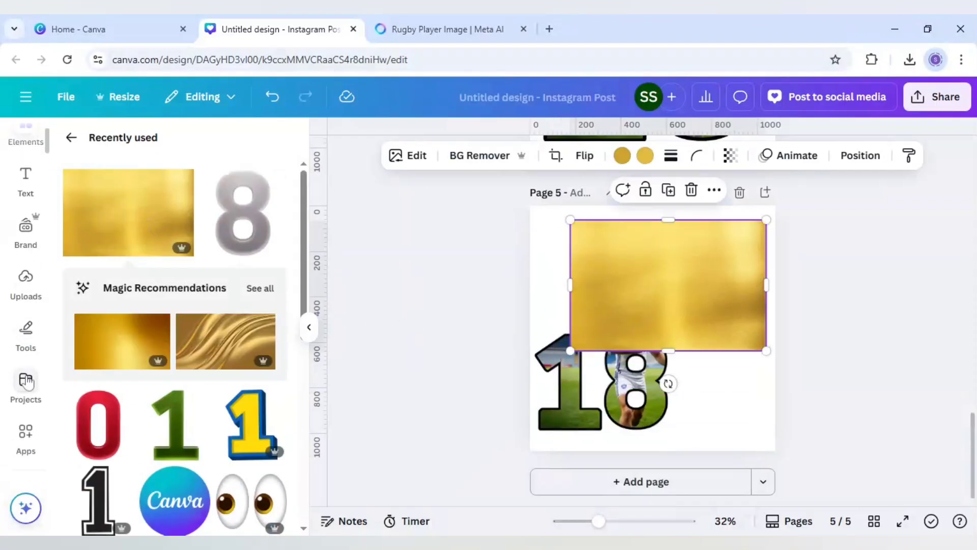
Reopen the Blend Image app and assign the outlined 18 as the bottom layer and the gold texture as the top layer
click(26, 433)
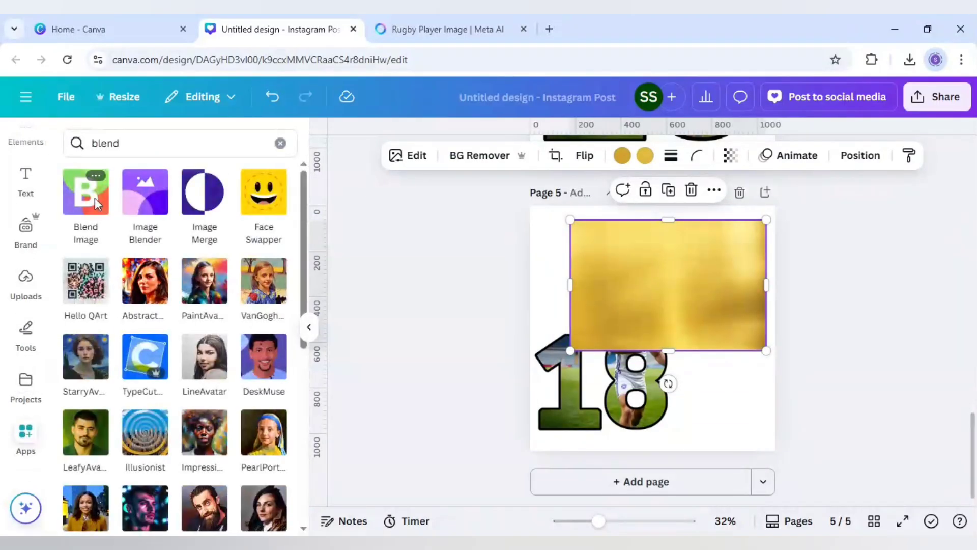
click(95, 198)
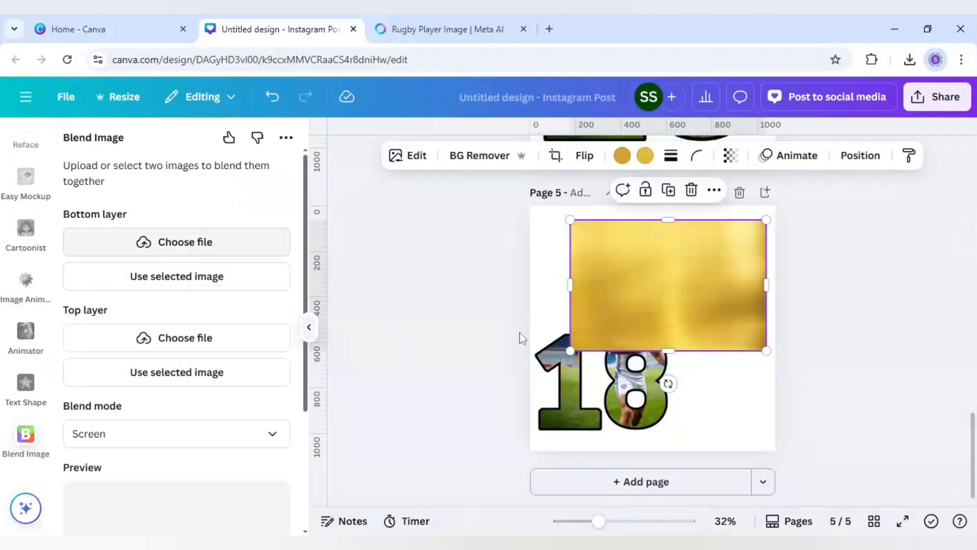
click(572, 376)
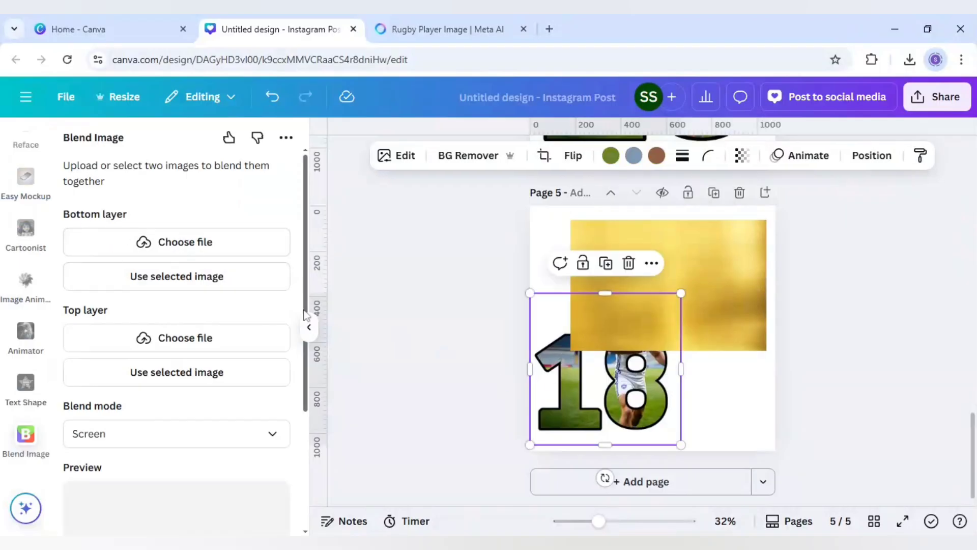
click(214, 292)
click(692, 295)
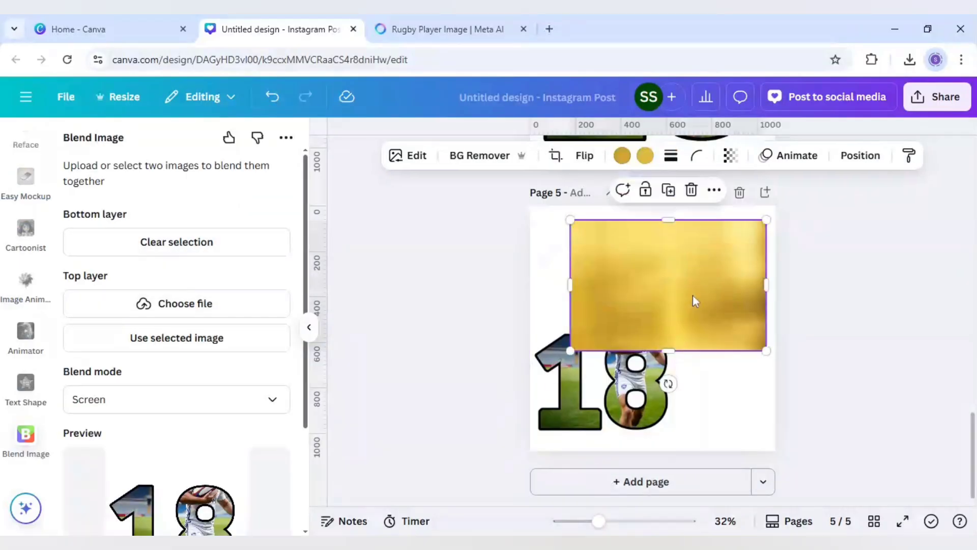
click(184, 350)
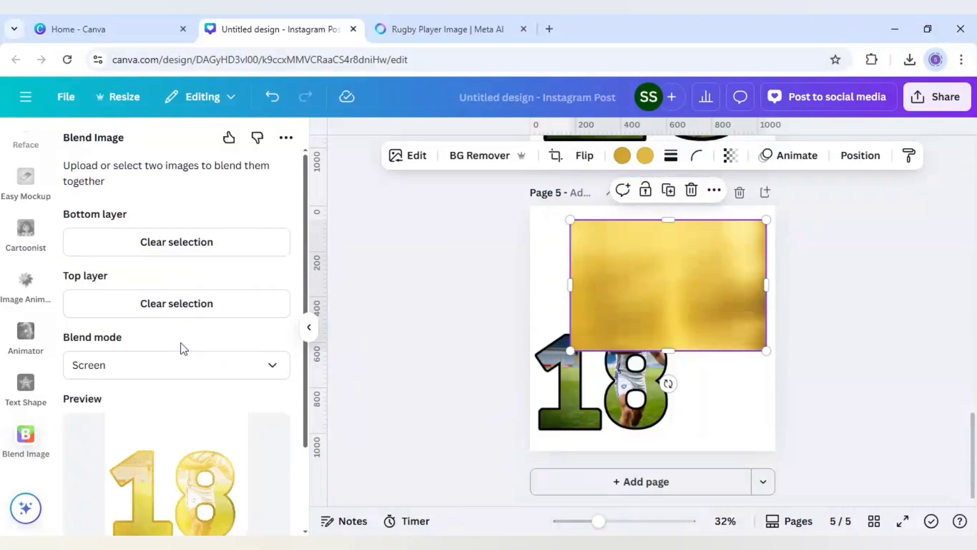
Add a sixth page, insert the gold-blended 18 image on it and move it to the page's upper-left corner
click(617, 491)
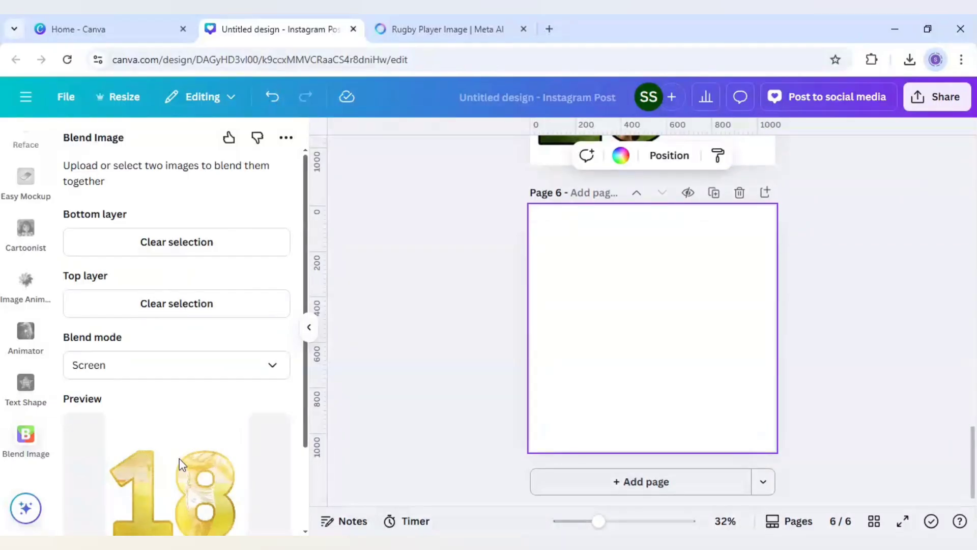
scroll(181, 473, down, 2)
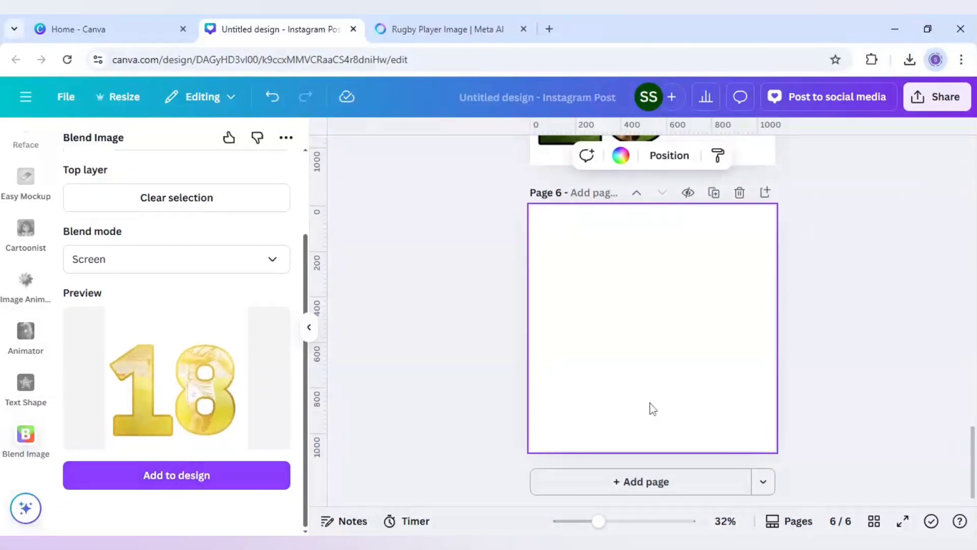
drag(656, 315, 590, 250)
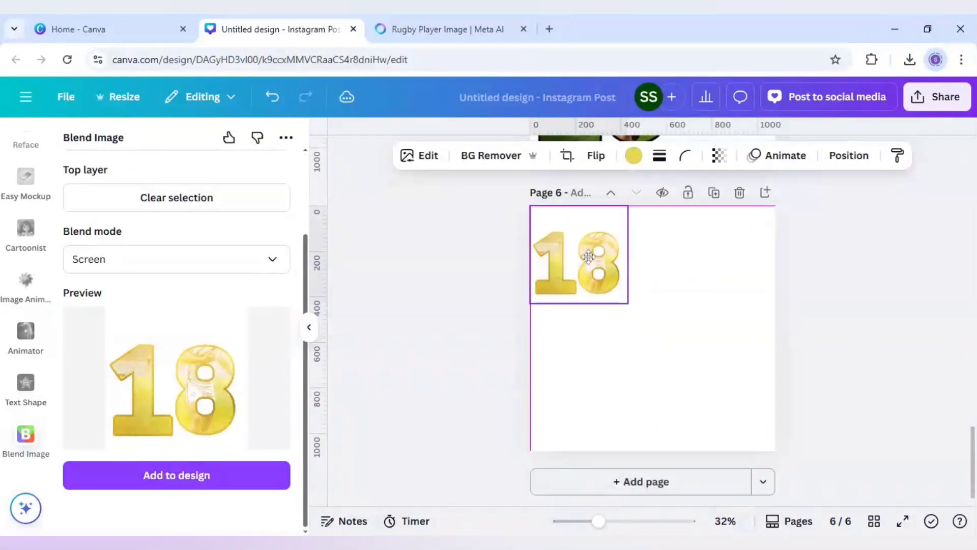
Enlarge the gold-textured 18 image to fill page 6
drag(628, 302, 780, 444)
click(478, 277)
Remove the black outline shadow effect from the photo-filled 18 on page 4 and take the image off that page
scroll(478, 277, up, 8)
scroll(578, 279, up, 3)
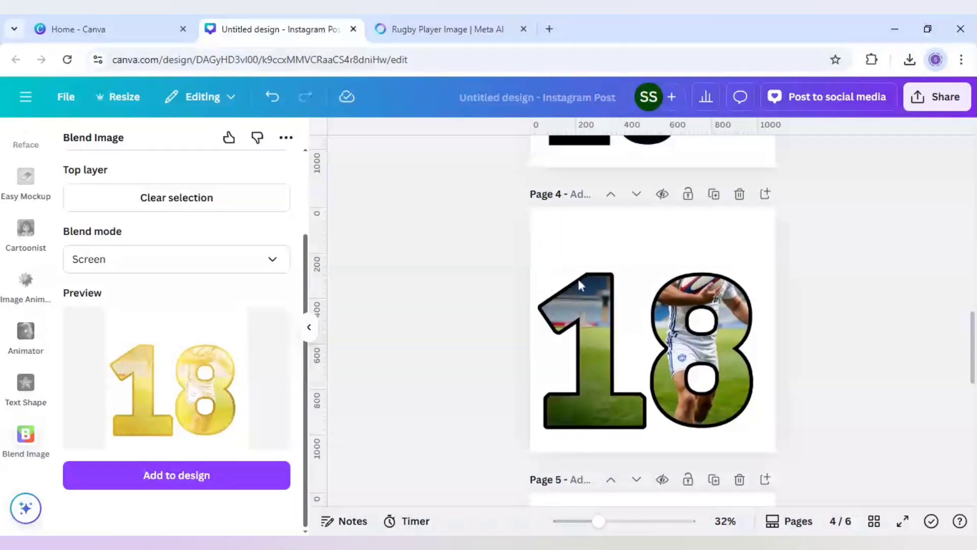
click(625, 286)
click(407, 157)
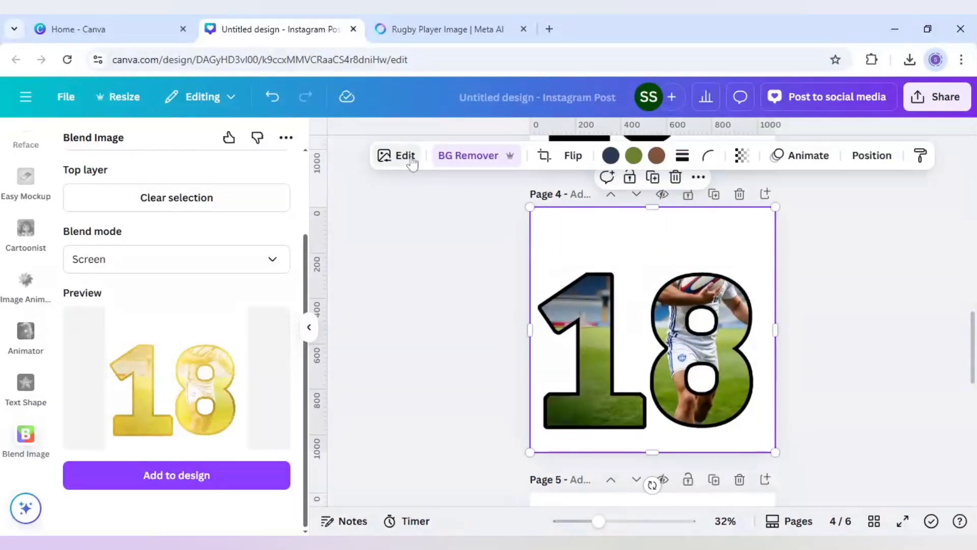
scroll(142, 344, down, 1)
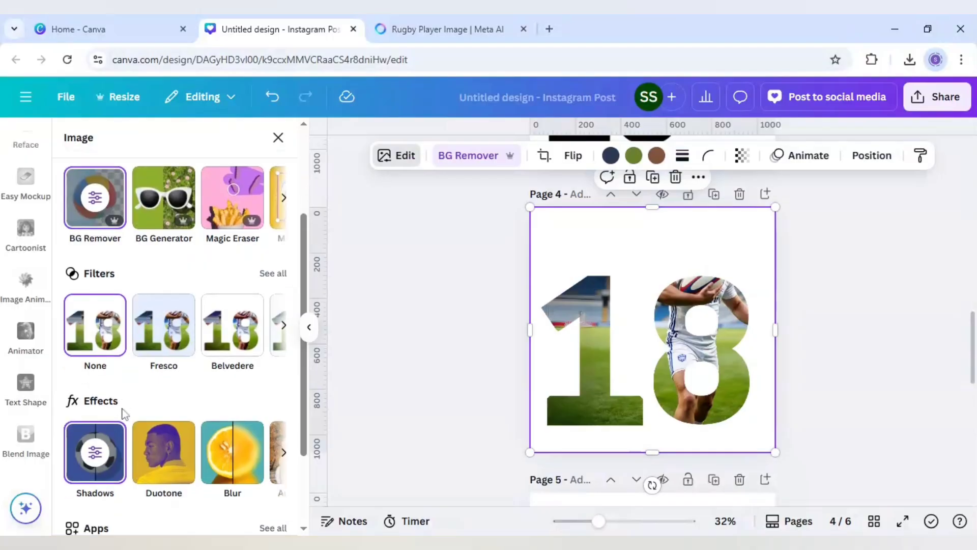
click(95, 461)
click(109, 234)
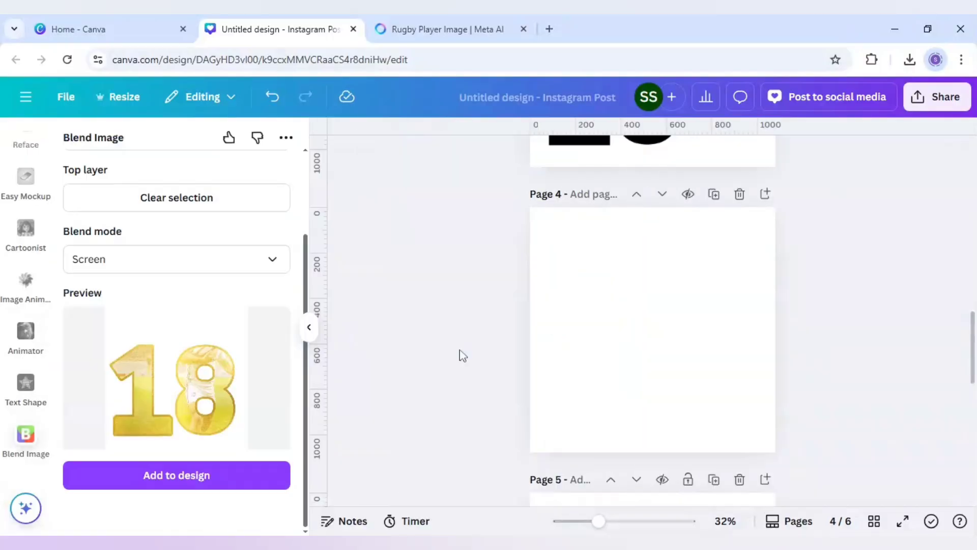
Paste the photo-filled 18 onto page 6 and align it over the gold 18 so the gold forms an outline
scroll(463, 355, down, 10)
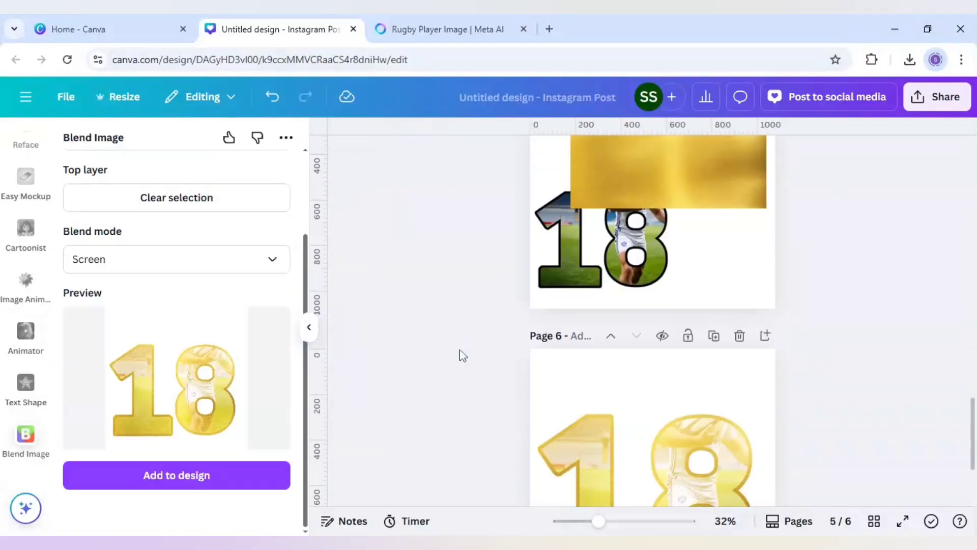
click(597, 358)
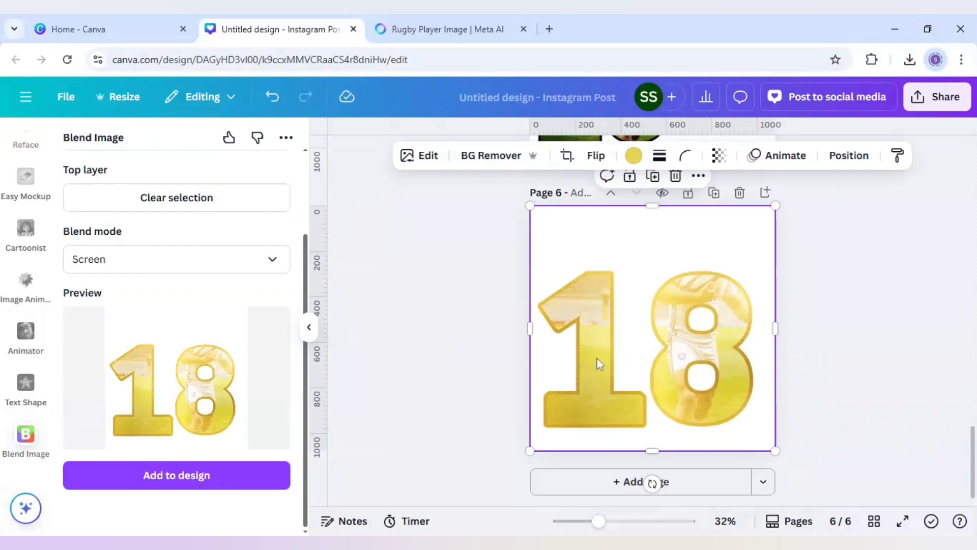
key(ctrl+z)
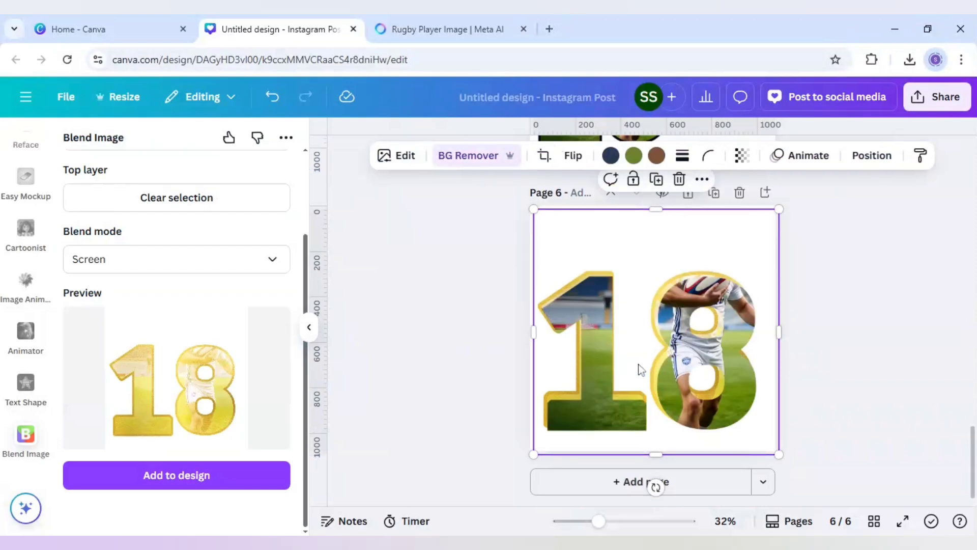
drag(640, 367, 637, 360)
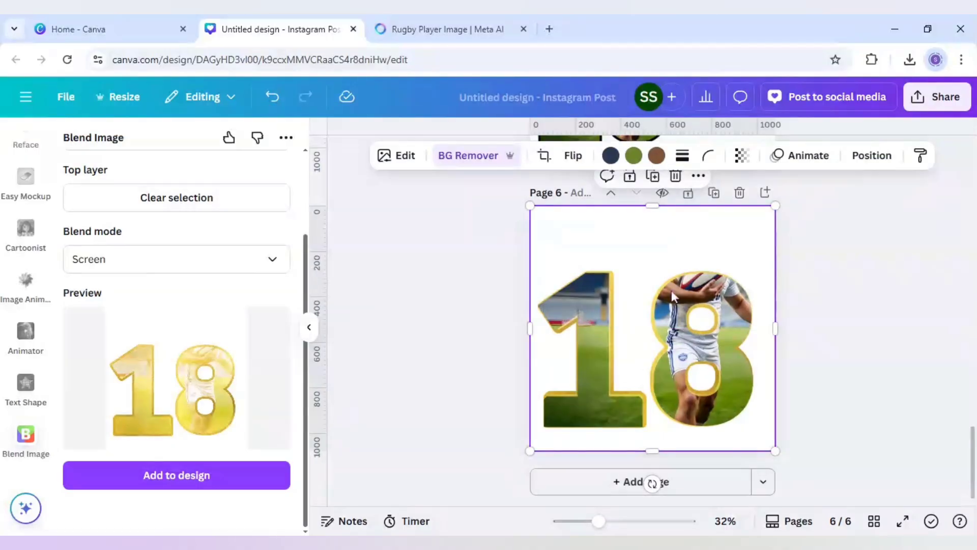
Duplicate the photo-filled 18 and crop the two copies so one holds the 1 and the other holds the 8
click(660, 176)
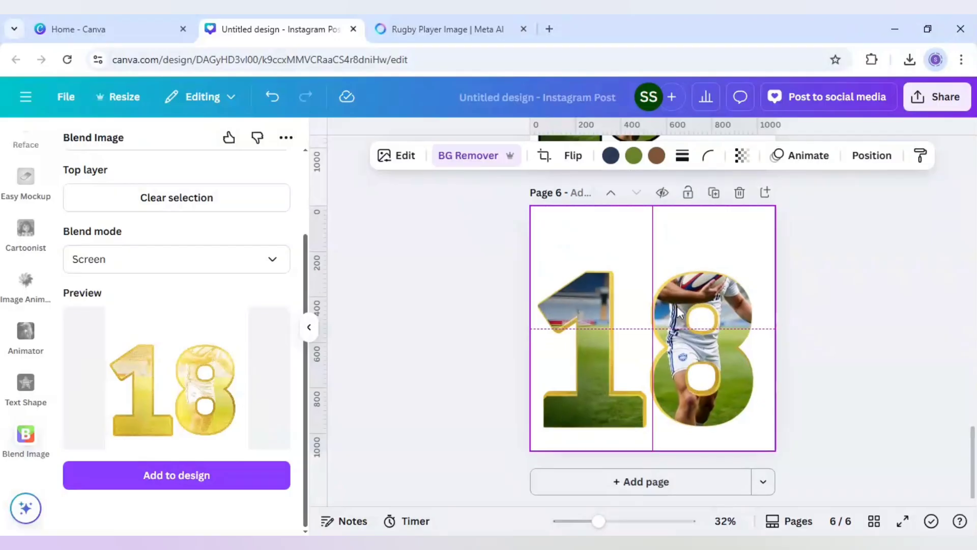
drag(774, 328, 651, 335)
click(661, 331)
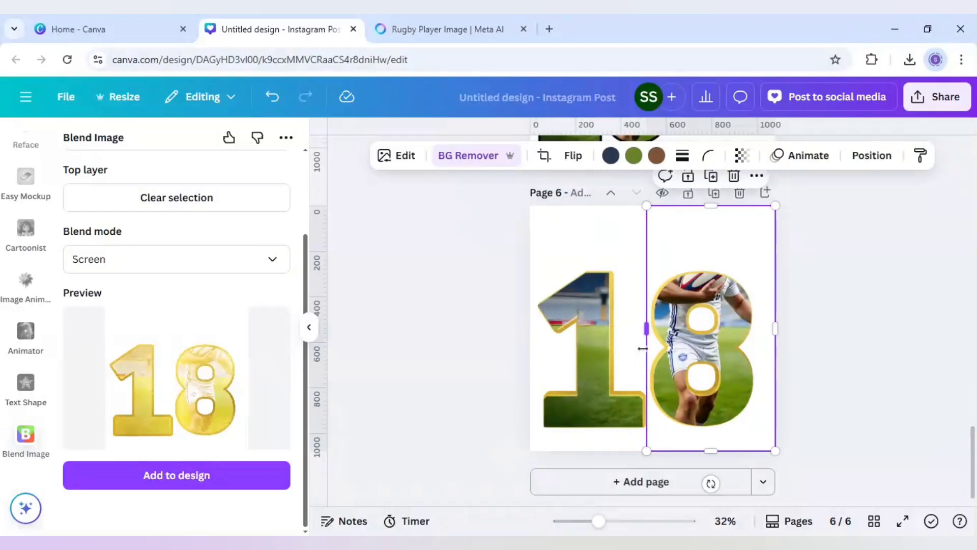
Shift and slightly shrink the photo-filled 1 to leave an even gold border around it
click(585, 357)
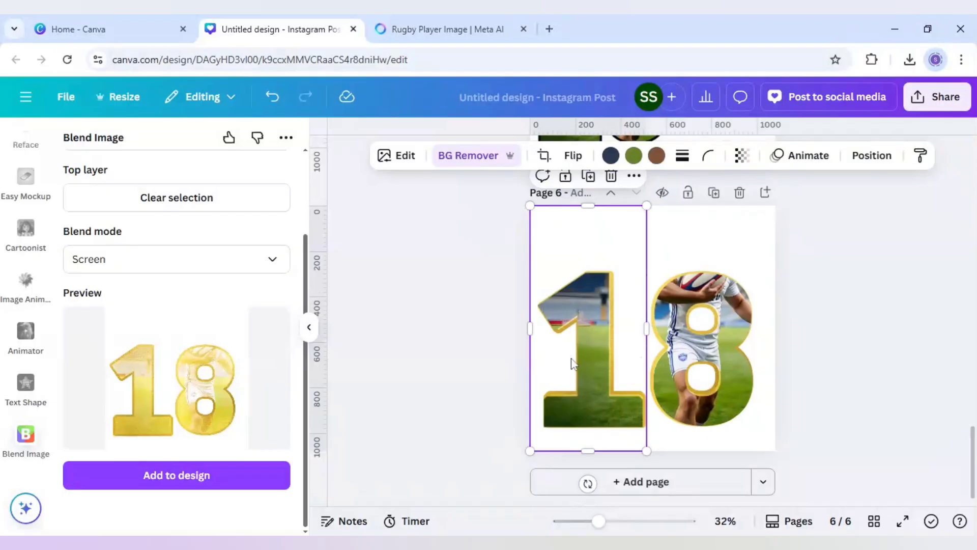
drag(571, 359, 571, 359)
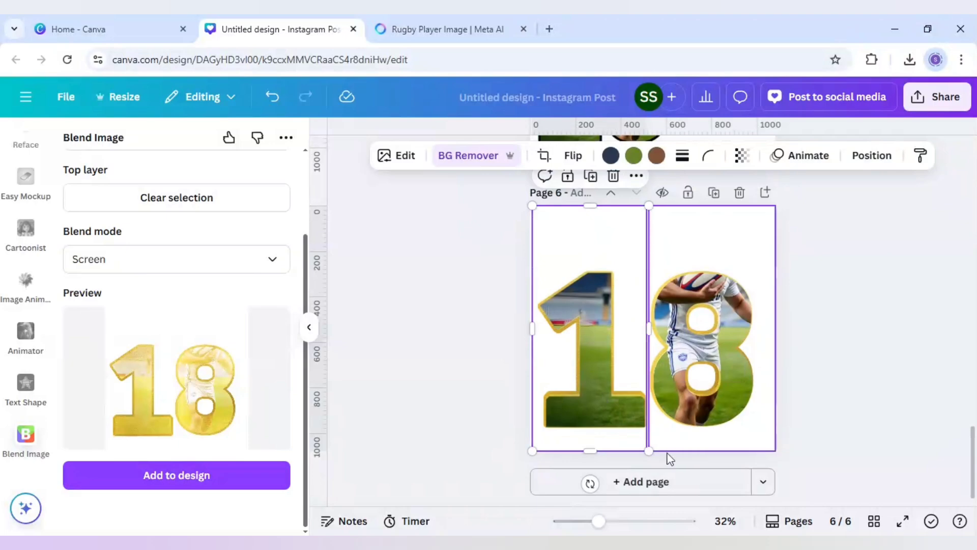
drag(578, 392, 578, 392)
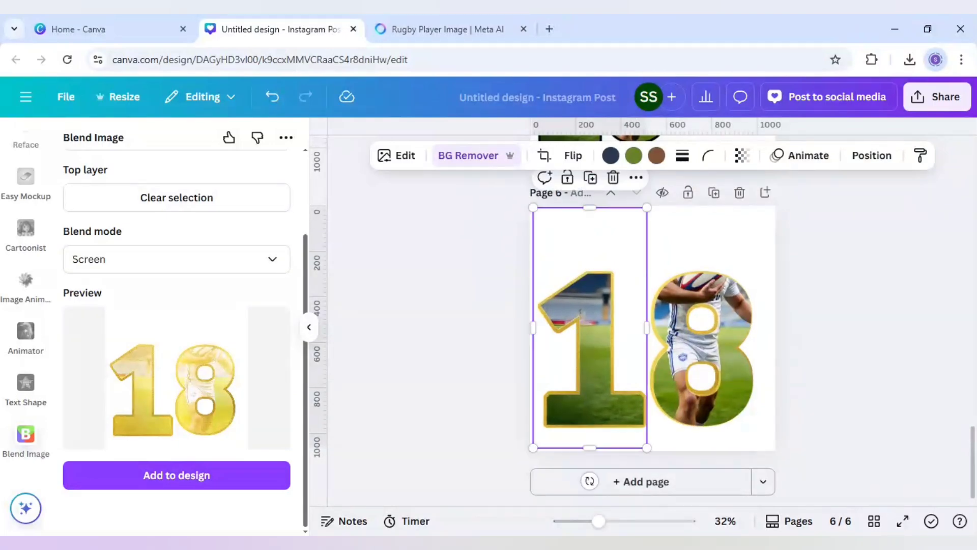
Slightly shrink and reposition the photo-filled 8 so its gold border is even on all sides
click(698, 354)
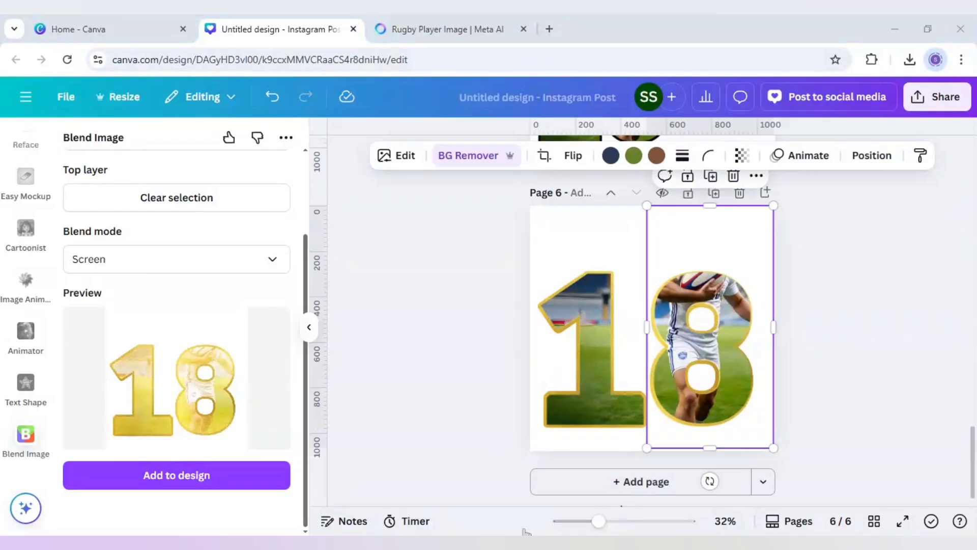
drag(598, 522, 617, 521)
scroll(704, 432, down, 2)
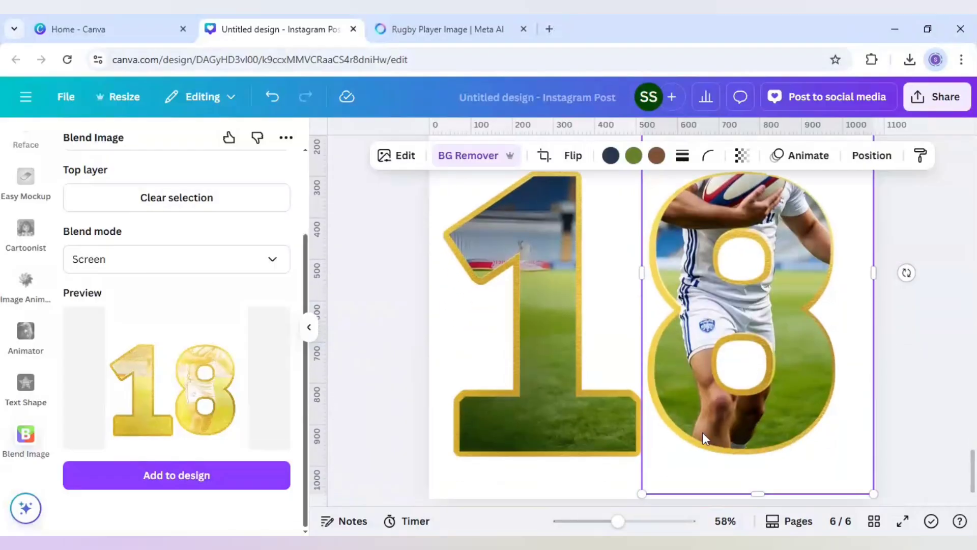
drag(642, 494, 643, 492)
drag(715, 409, 713, 412)
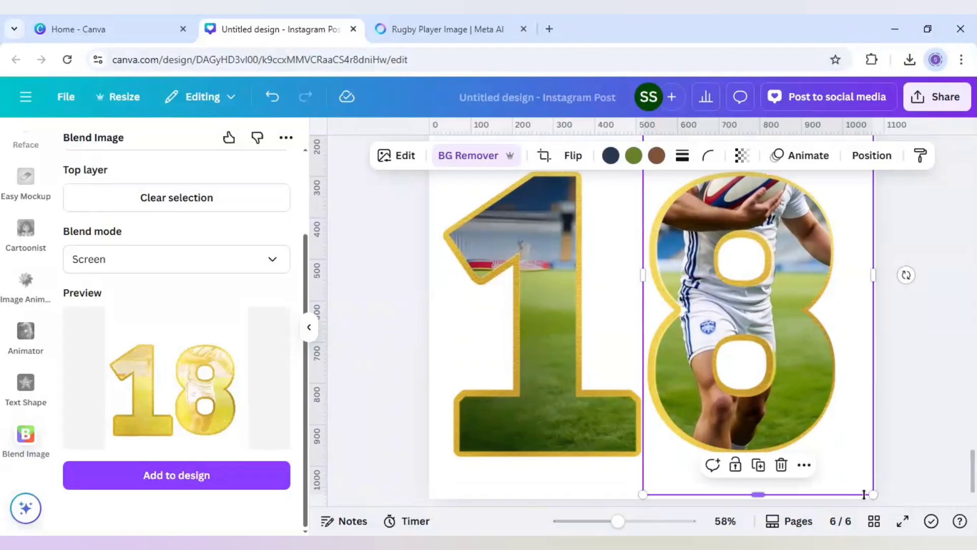
drag(873, 494, 870, 493)
drag(800, 411, 798, 411)
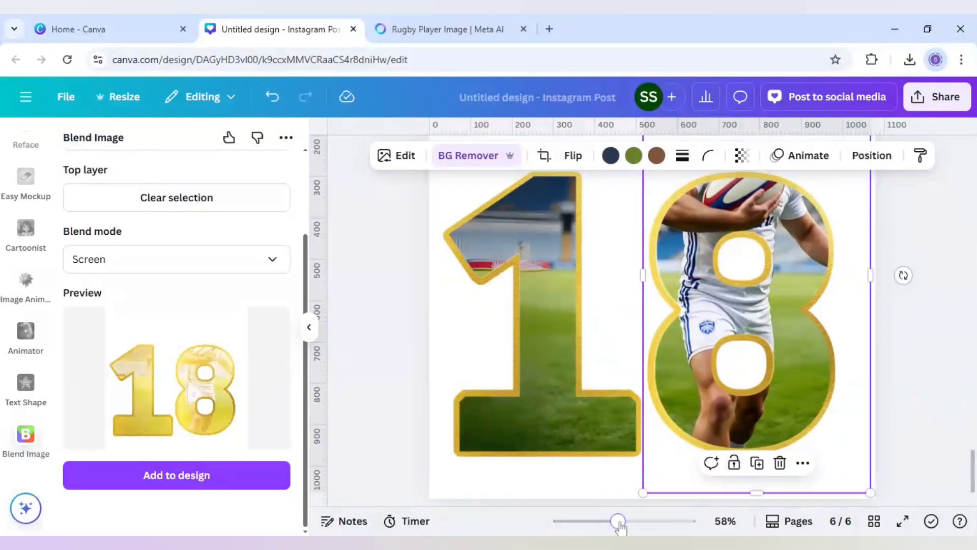
drag(618, 520, 602, 520)
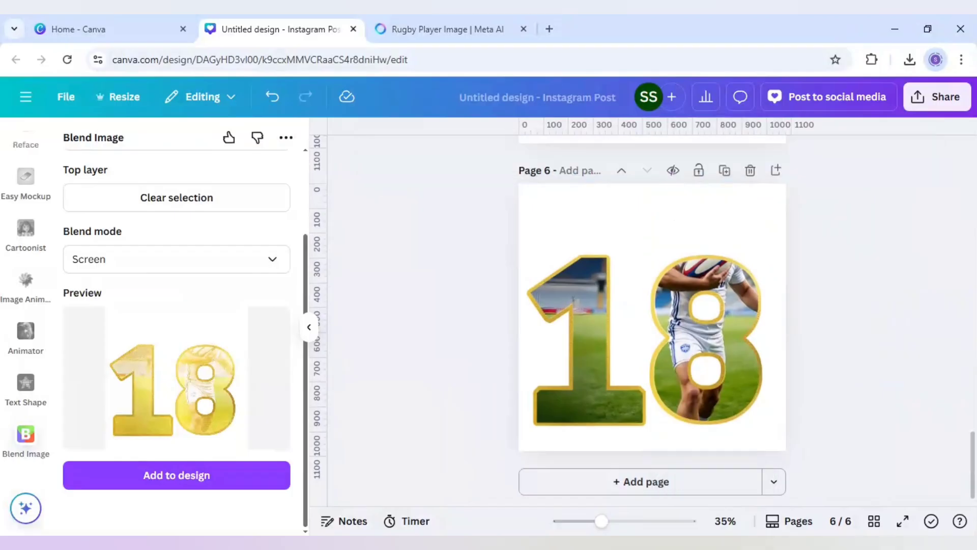
Copy the rugby player photo from page 3 onto page 6 and enlarge it to cover the page
scroll(426, 359, up, 10)
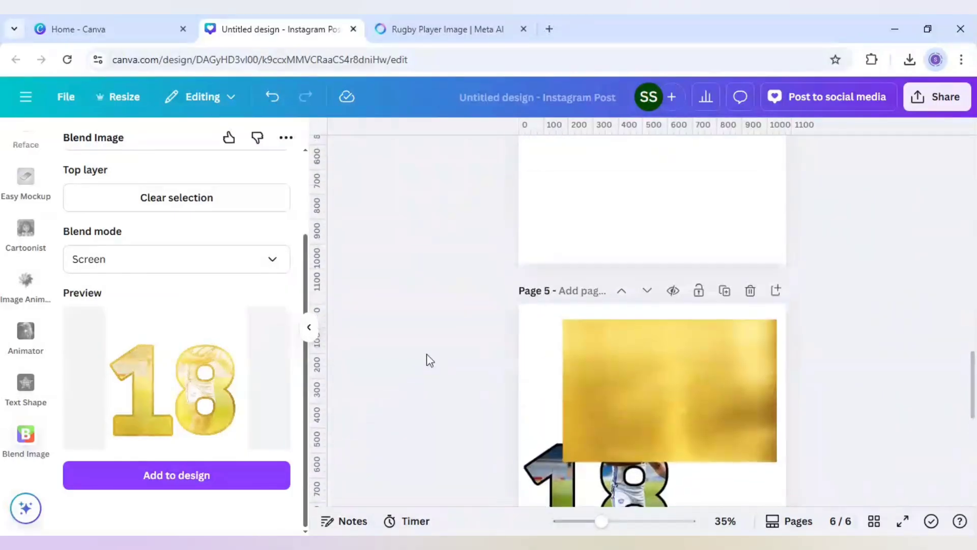
scroll(426, 358, up, 2)
click(727, 281)
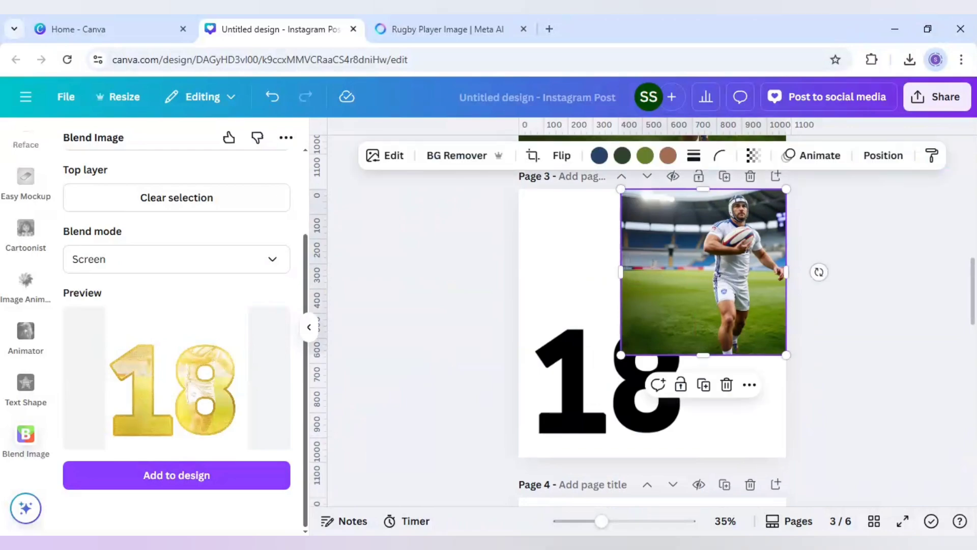
click(434, 321)
scroll(437, 321, down, 8)
scroll(437, 318, down, 10)
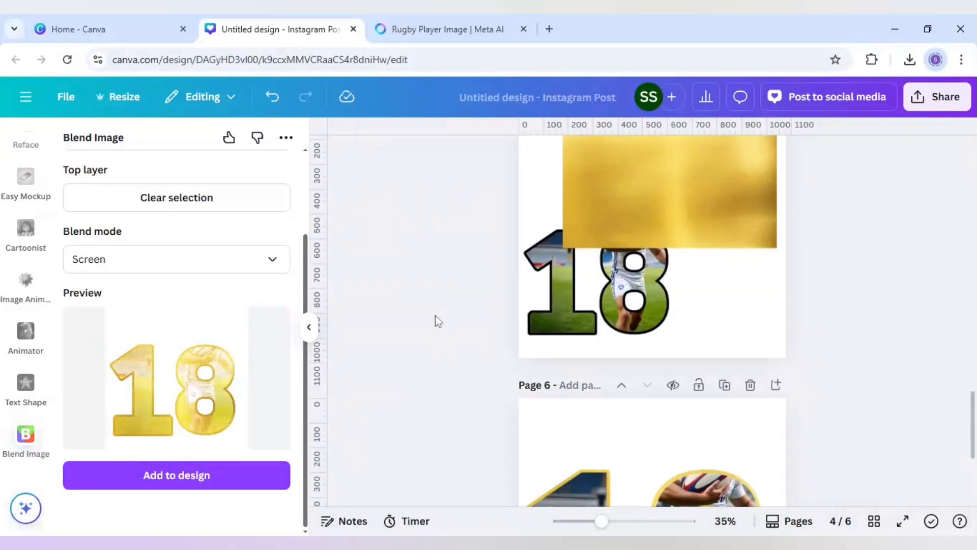
click(592, 272)
key(ctrl+v)
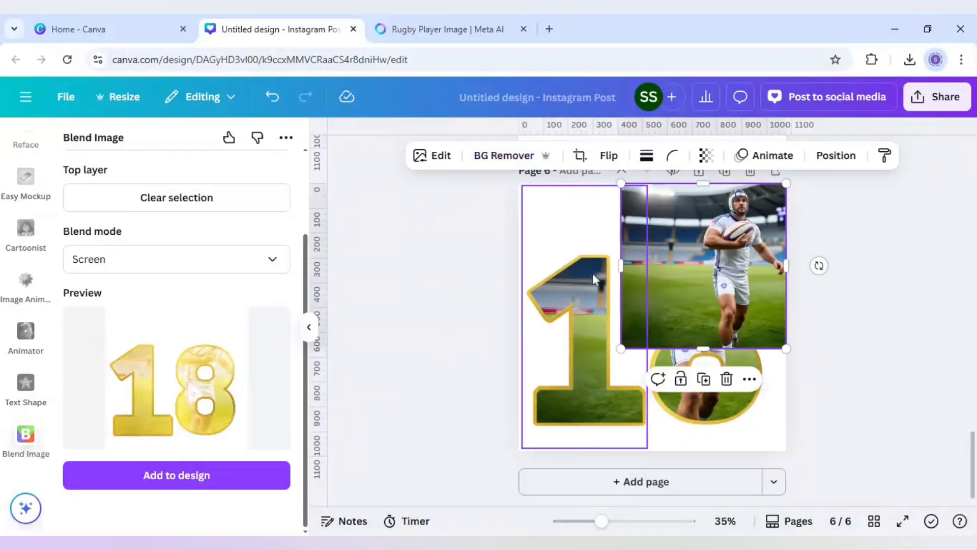
drag(602, 360, 505, 438)
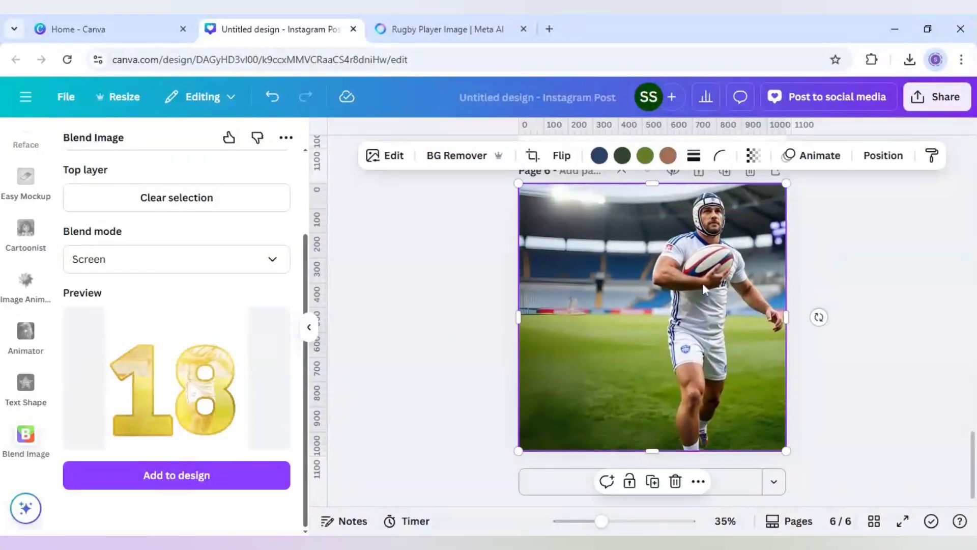
Lower the player photo's transparency to 38 and resize it slightly to line up with the picture inside the 18
click(753, 155)
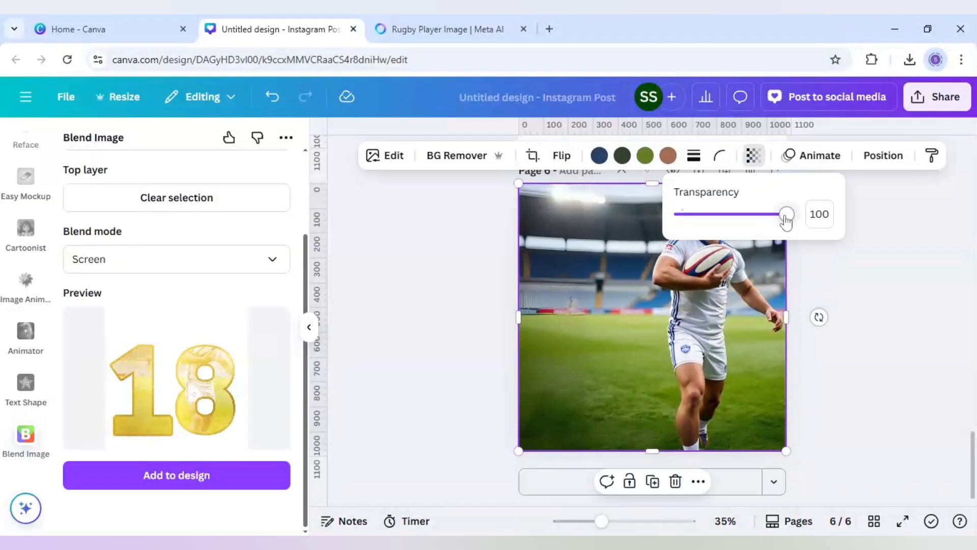
drag(787, 214, 719, 224)
key(Escape)
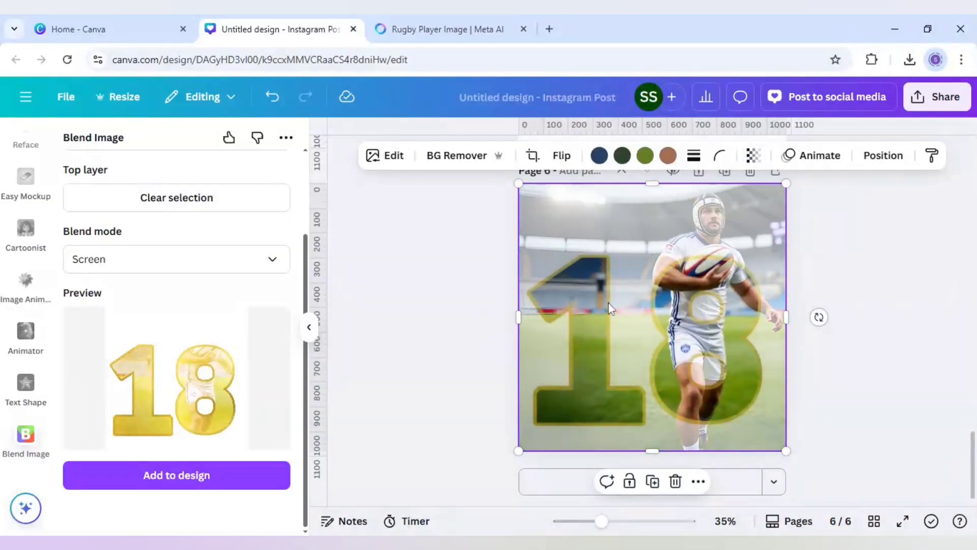
key(Escape)
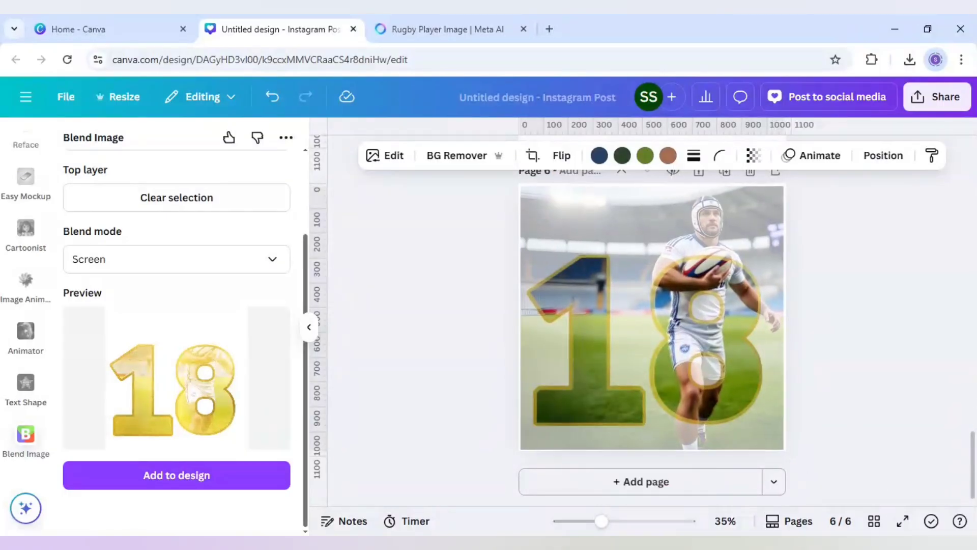
Restore the player photo's transparency to 100 and remove its background
click(692, 297)
click(753, 155)
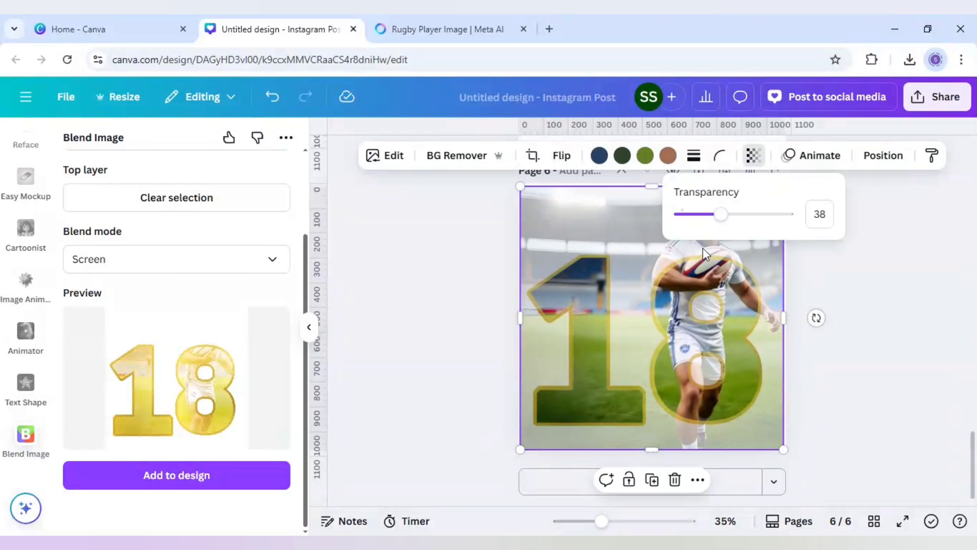
drag(721, 214, 792, 214)
click(880, 321)
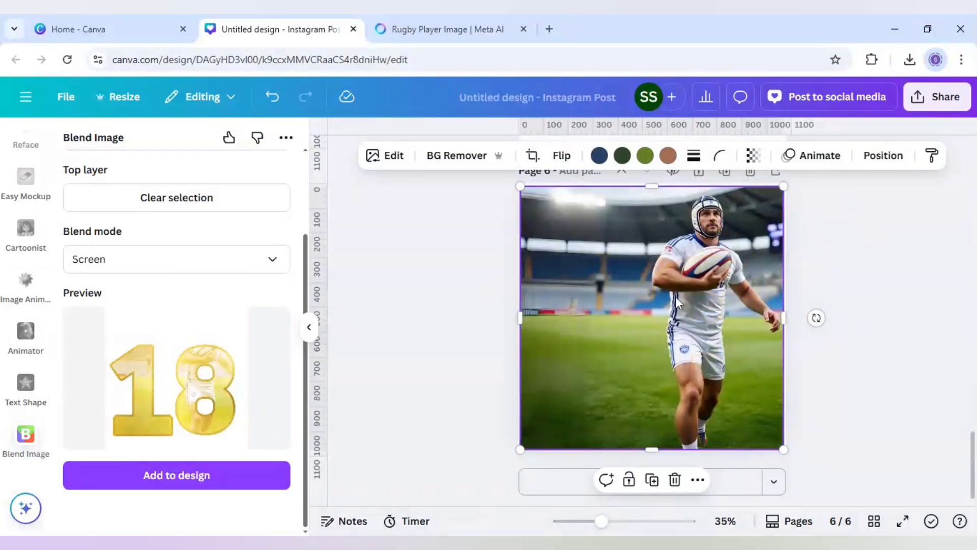
click(466, 162)
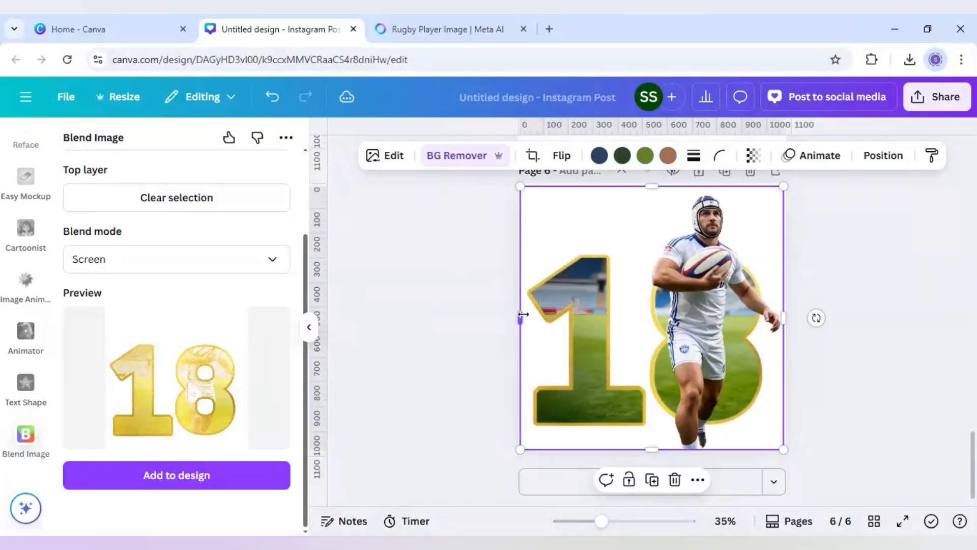
Crop the empty area beside the player cutout, duplicate it, and crop the duplicate to the outstretched arm
drag(520, 319, 637, 322)
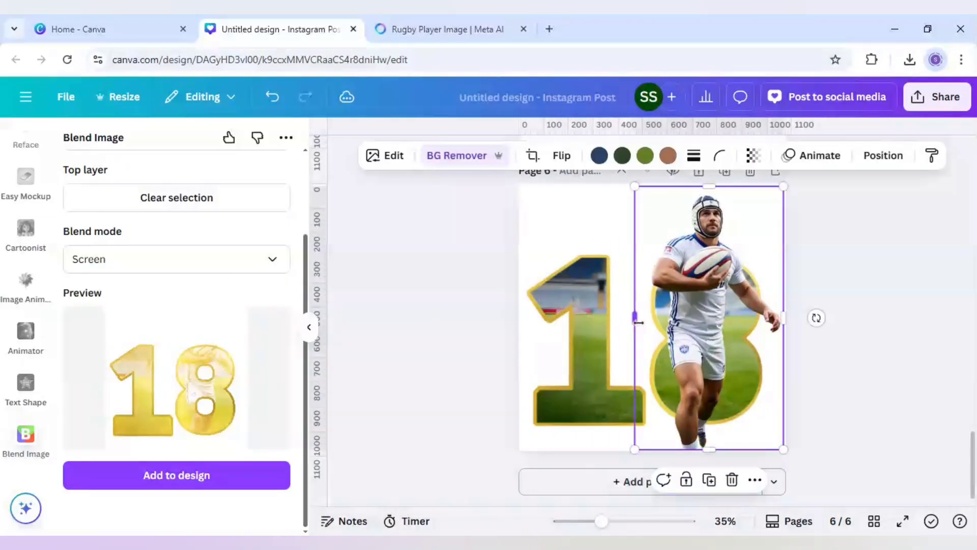
click(710, 482)
drag(635, 317, 746, 321)
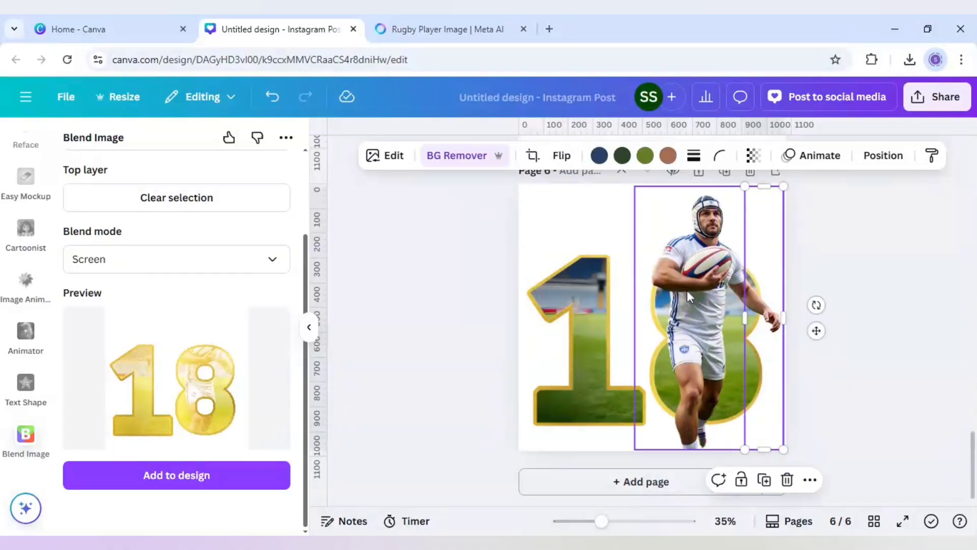
Crop the original player cutout to the head, upper body and ball, and check its join with the 8 up close
click(687, 290)
drag(705, 448, 721, 288)
drag(605, 521, 623, 521)
click(610, 329)
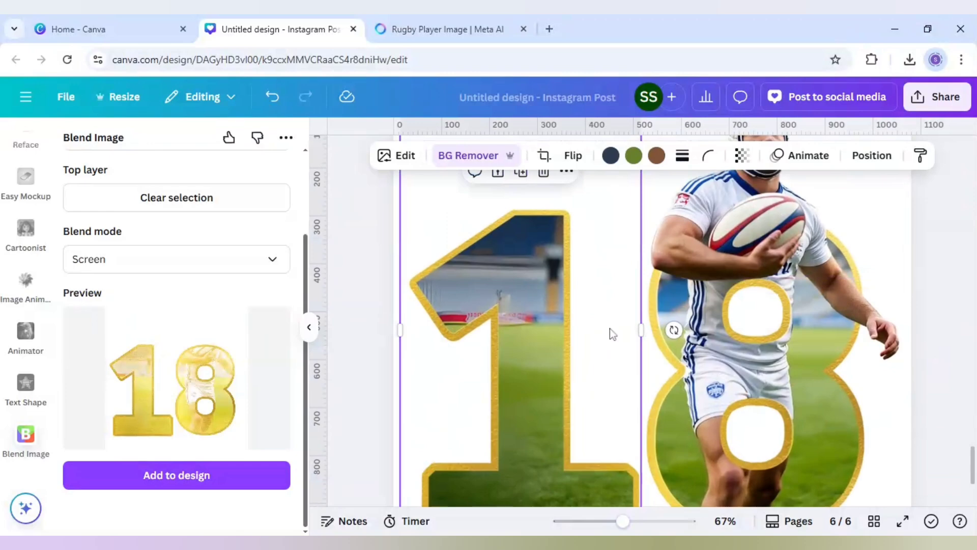
click(817, 275)
scroll(817, 275, up, 3)
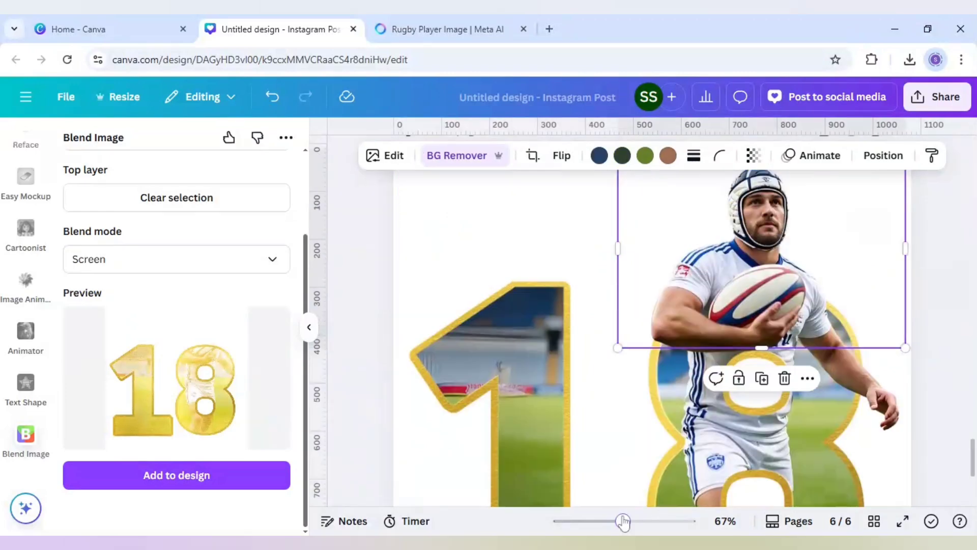
drag(623, 521, 602, 521)
click(859, 401)
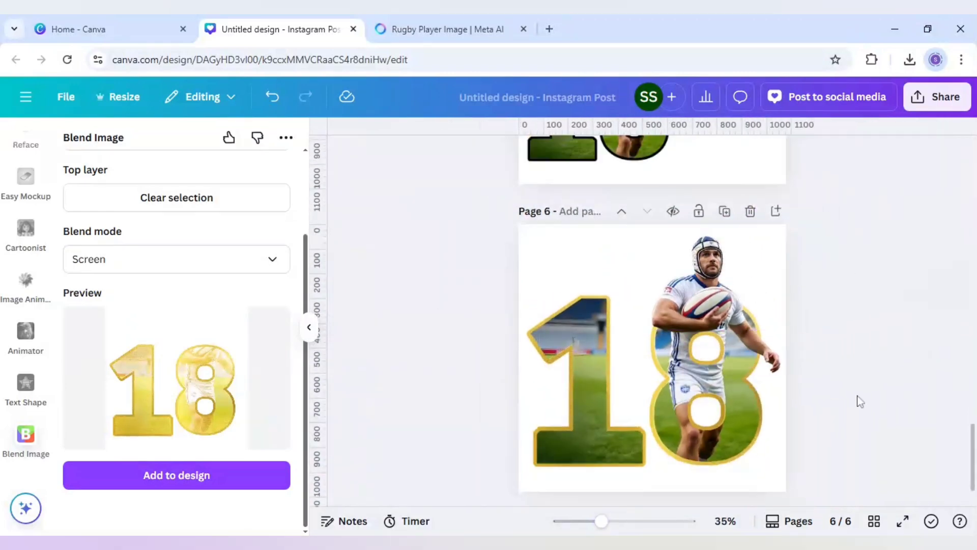